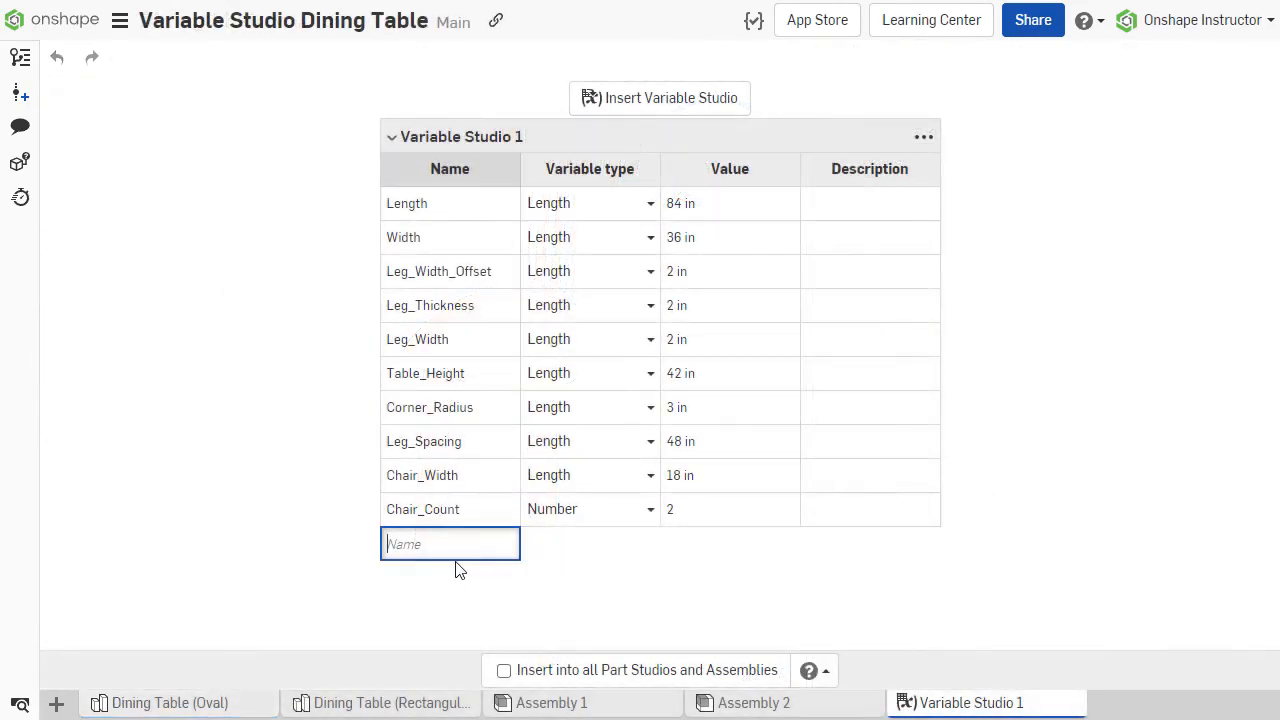
Step: Add a length variable named New_Variable with a value of 10 in to Variable Studio 1
type("New_Variable")
key("Return")
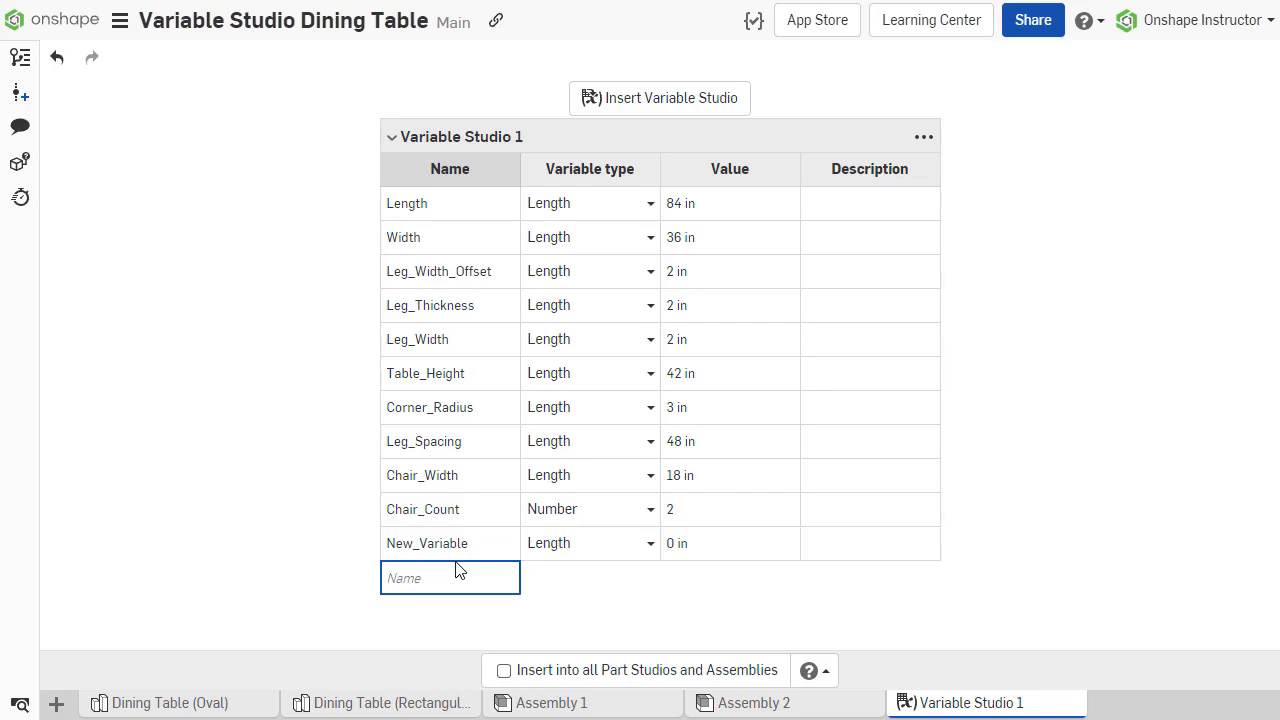
left_click(703, 562)
type("10")
key("Return")
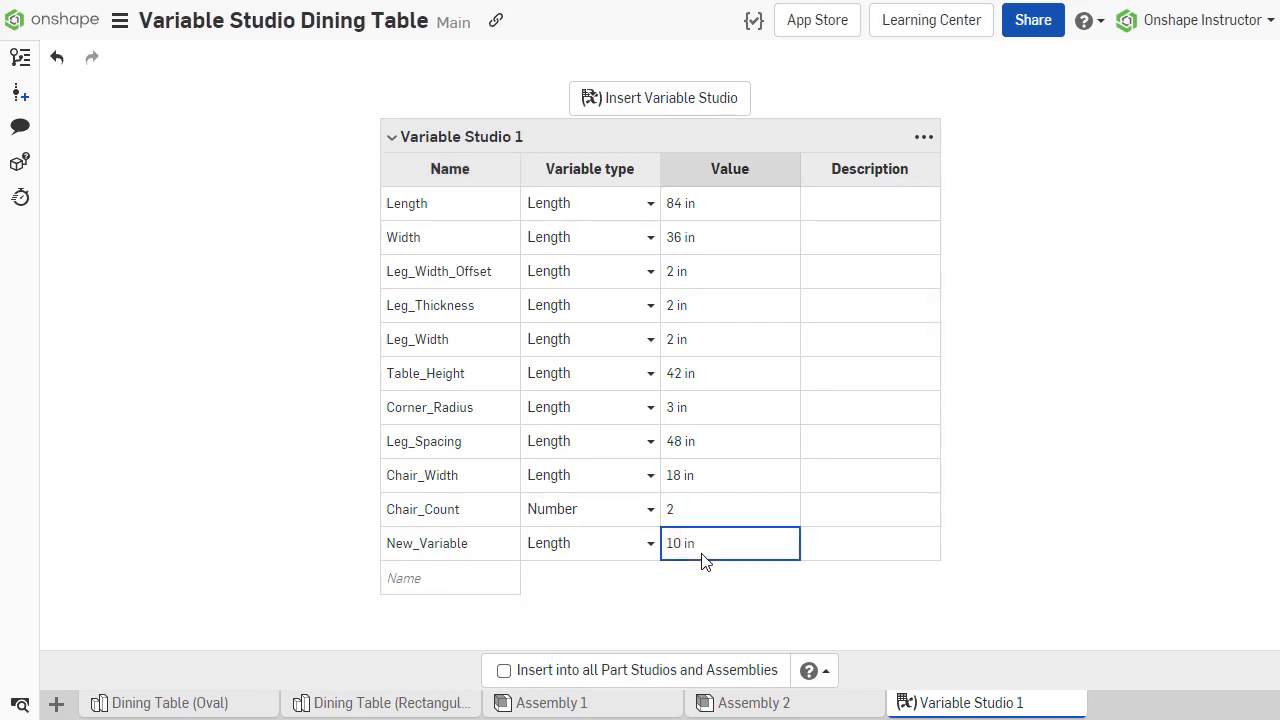
Step: Set the Length variable to 96 in Variable Studio 1
left_click(692, 206)
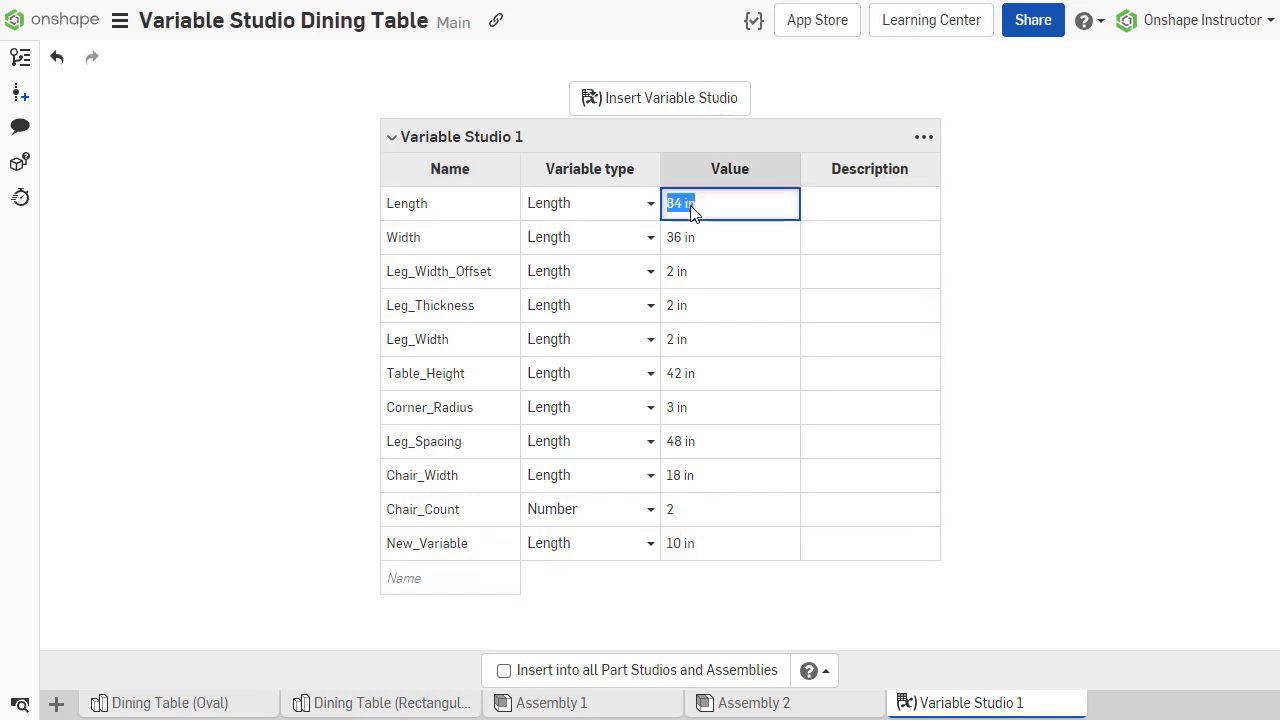
type("96")
key("Return")
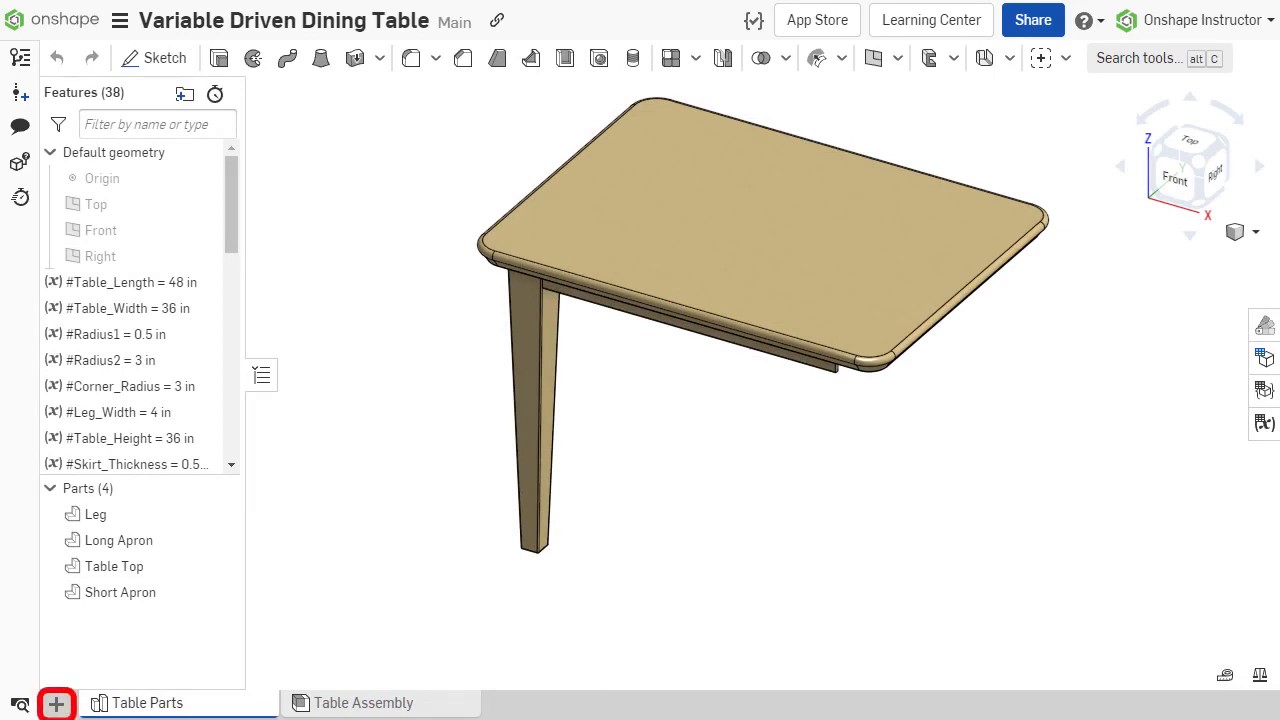
Step: Create a Variable Studio in the Variable Driven Dining Table document and add the variables Seat_Height and Seat_Depth
left_click(57, 705)
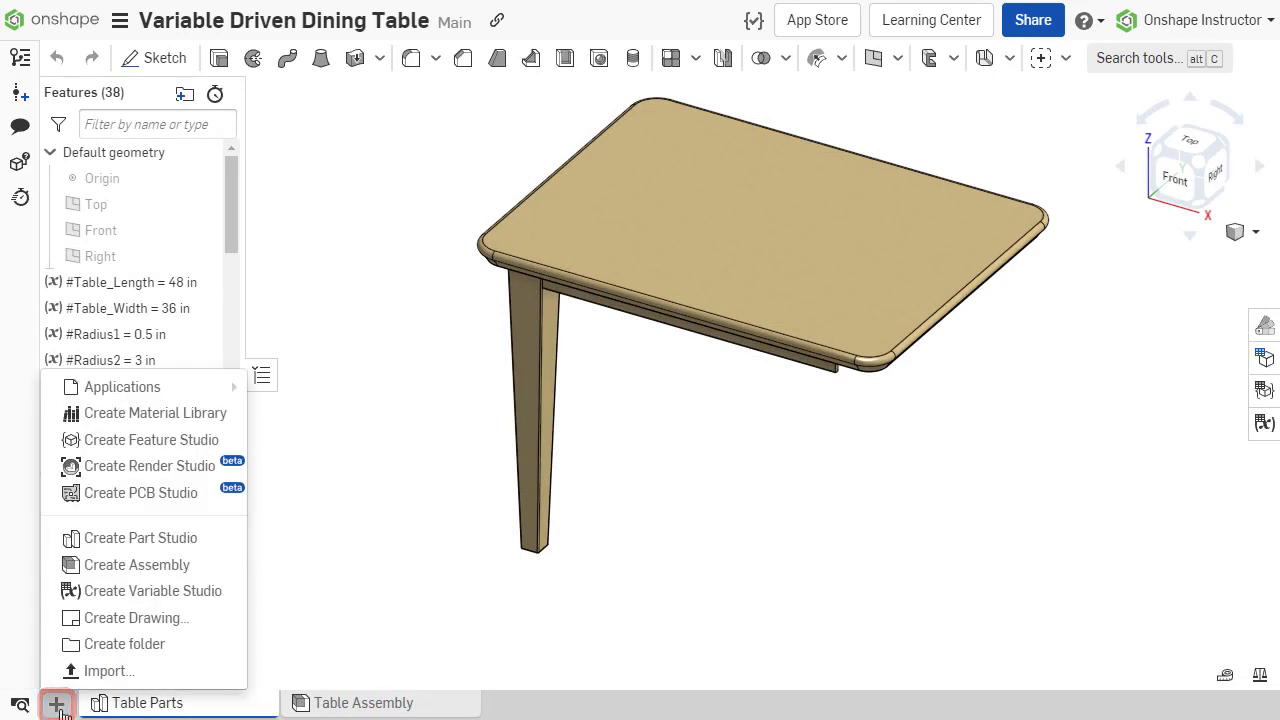
left_click(230, 594)
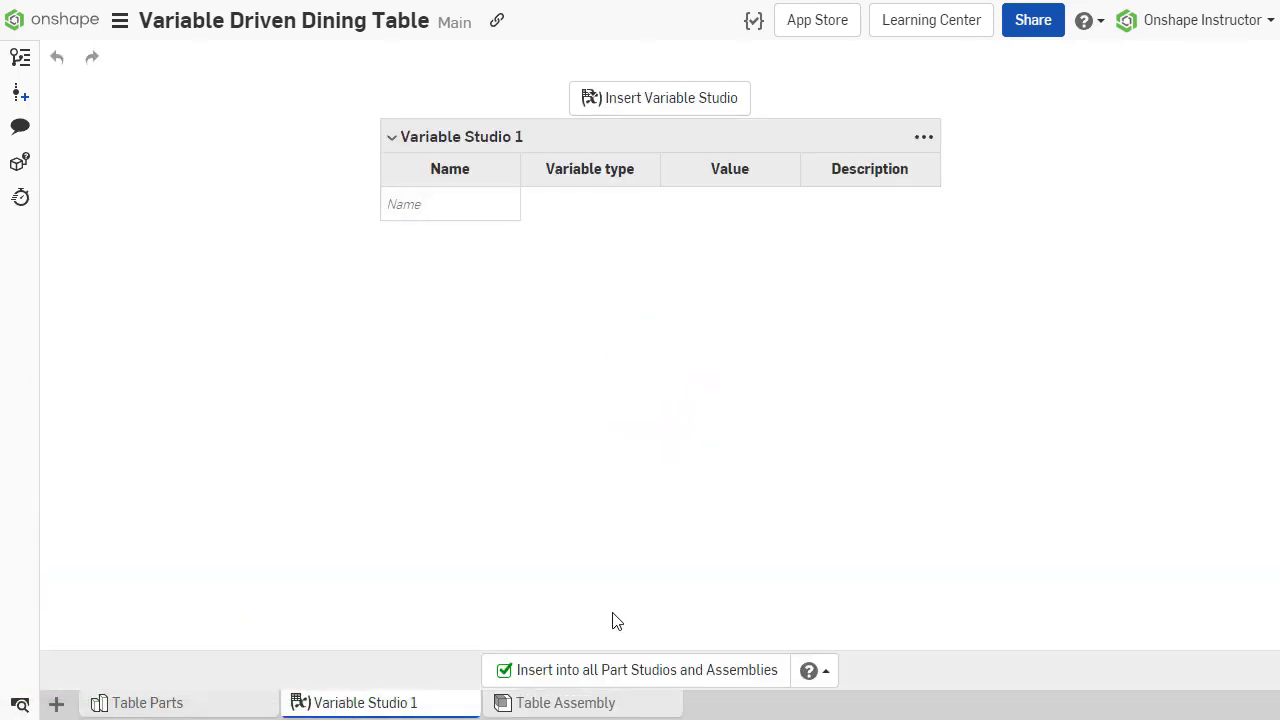
left_click(437, 214)
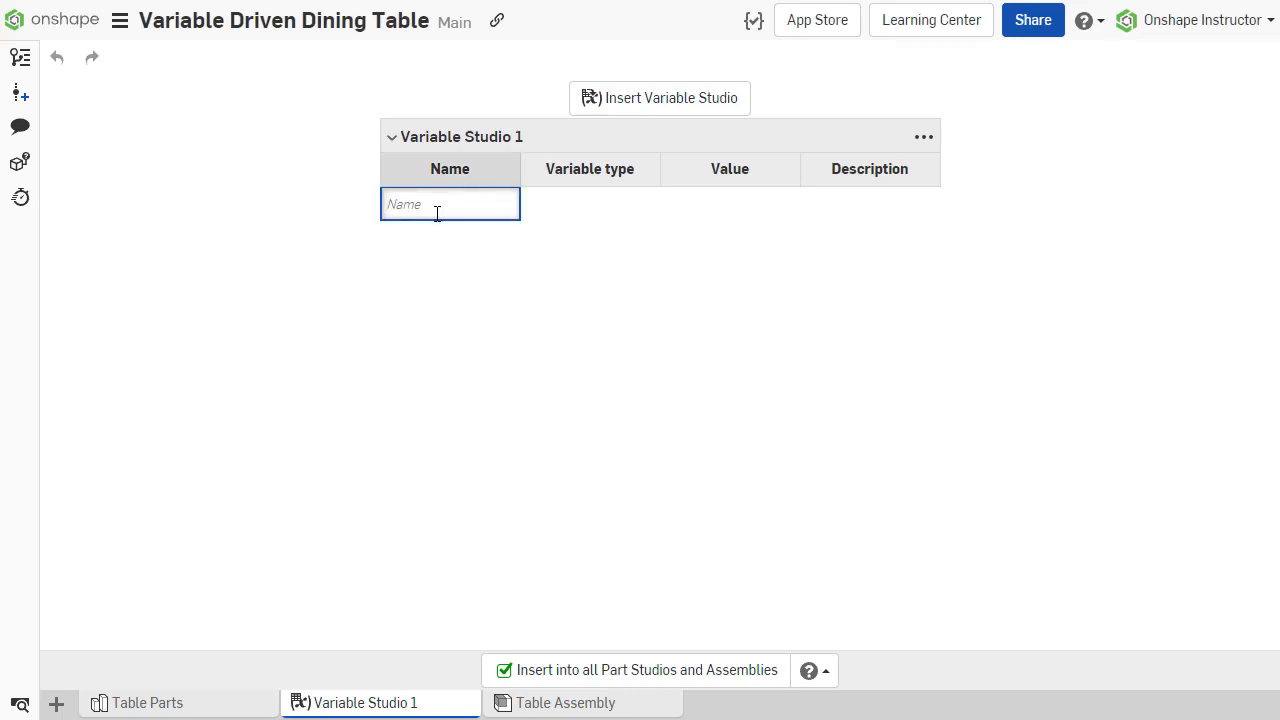
type("Seat_Height")
key("Return")
type("Seat_Depth")
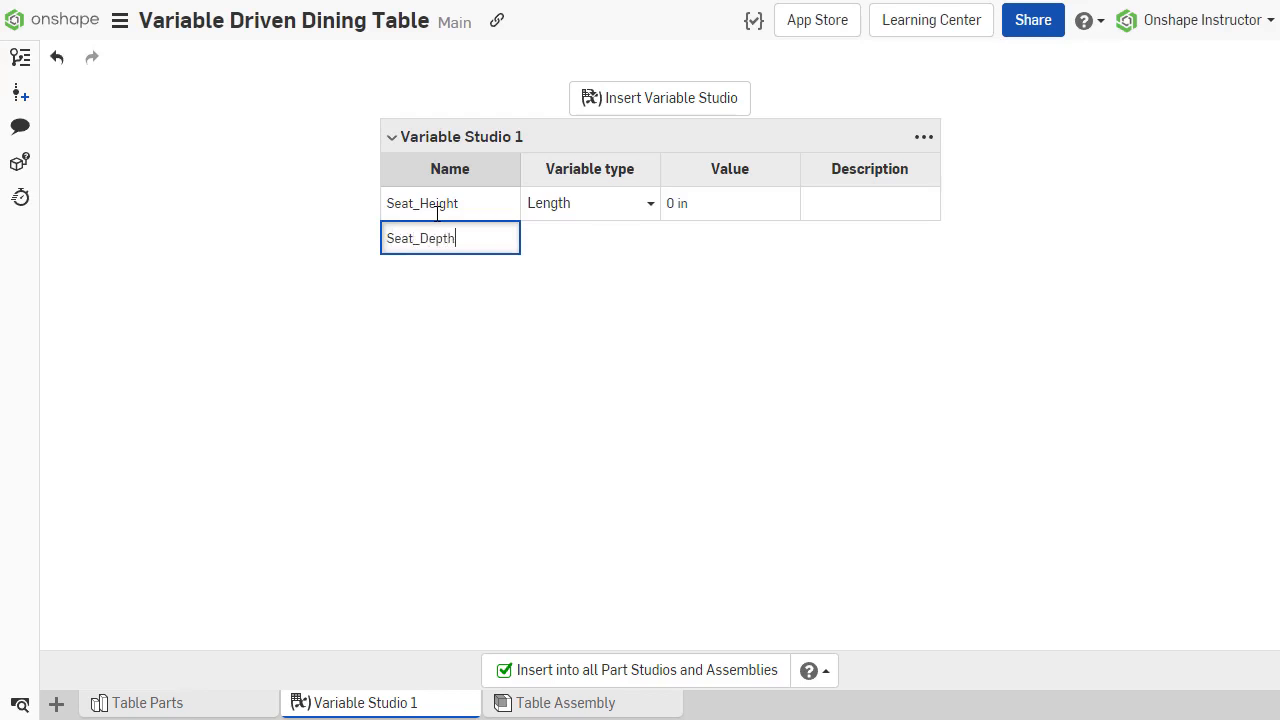
key("Tab")
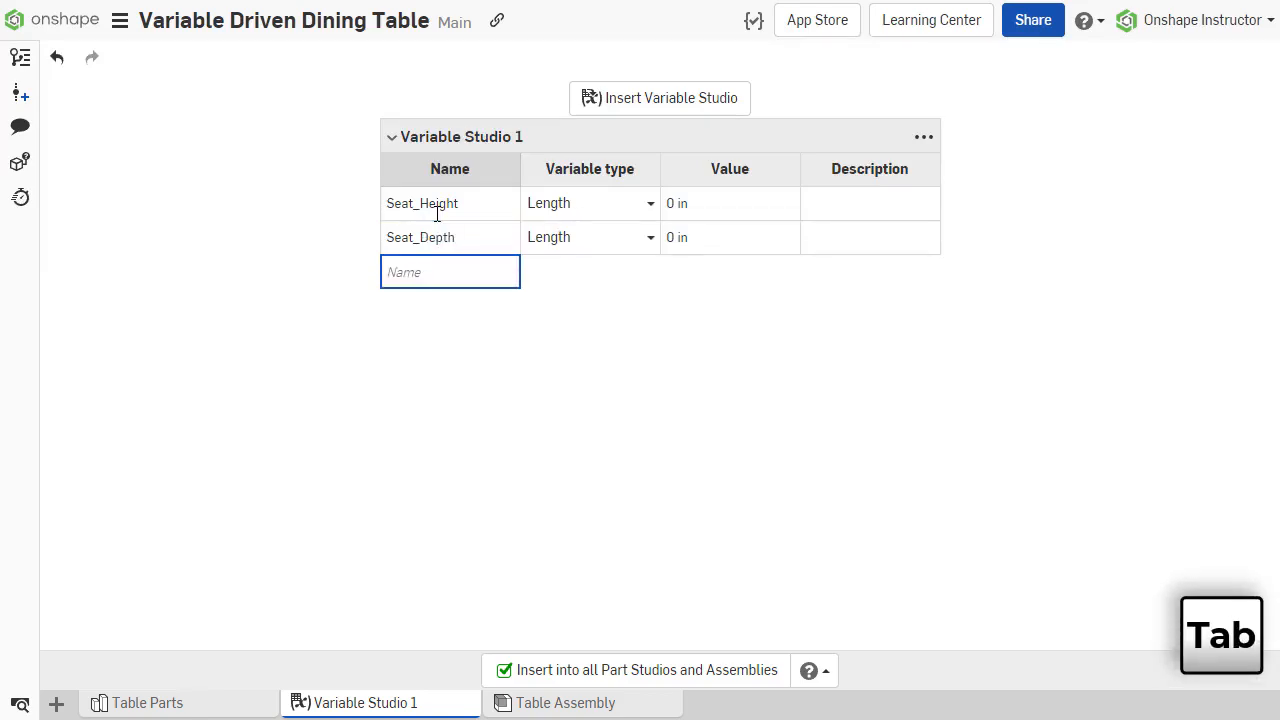
Step: Add a variable named Seatback_Angle, make it an Angle type and set its value to 5 deg
type("Seat")
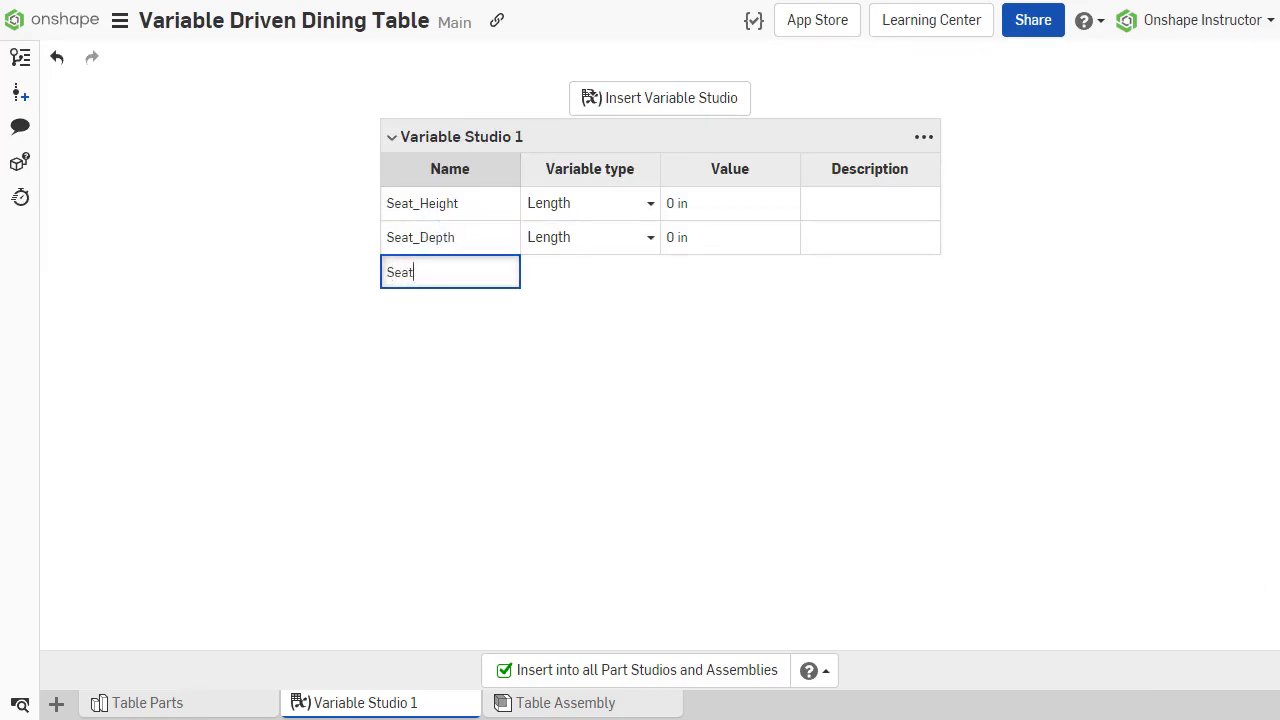
type("back_Angle")
key("Tab")
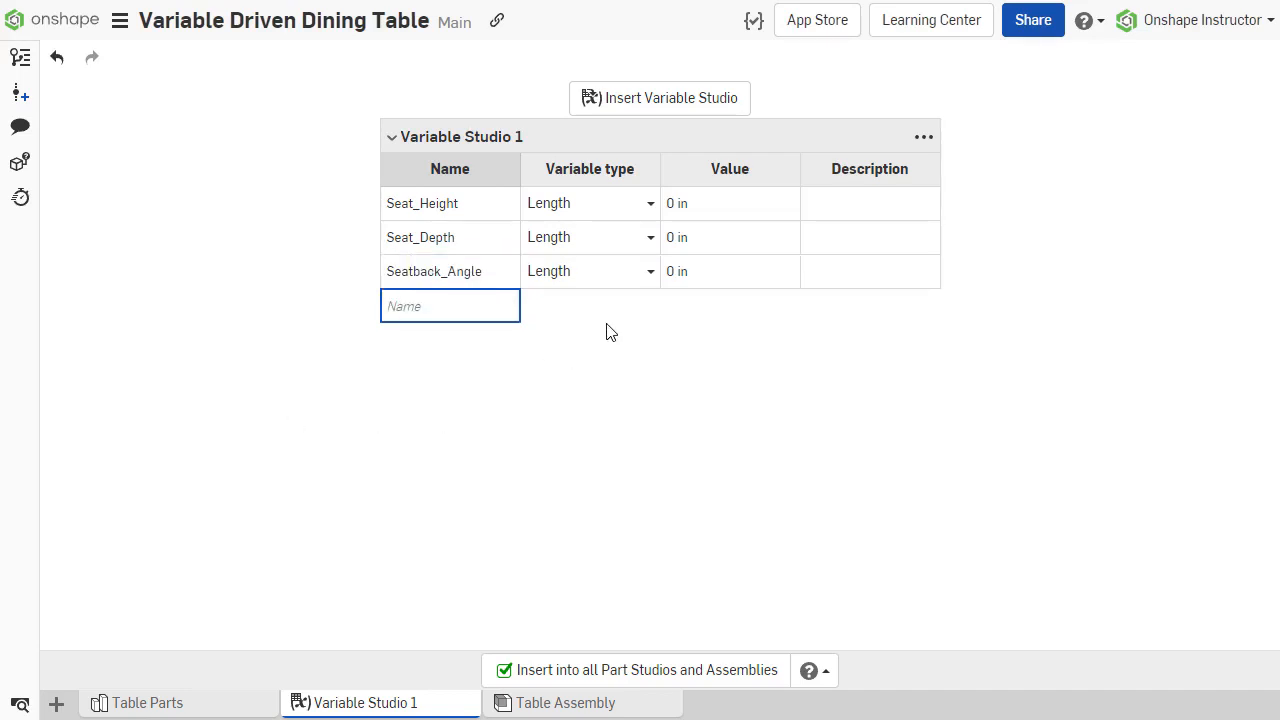
left_click(643, 272)
left_click(639, 333)
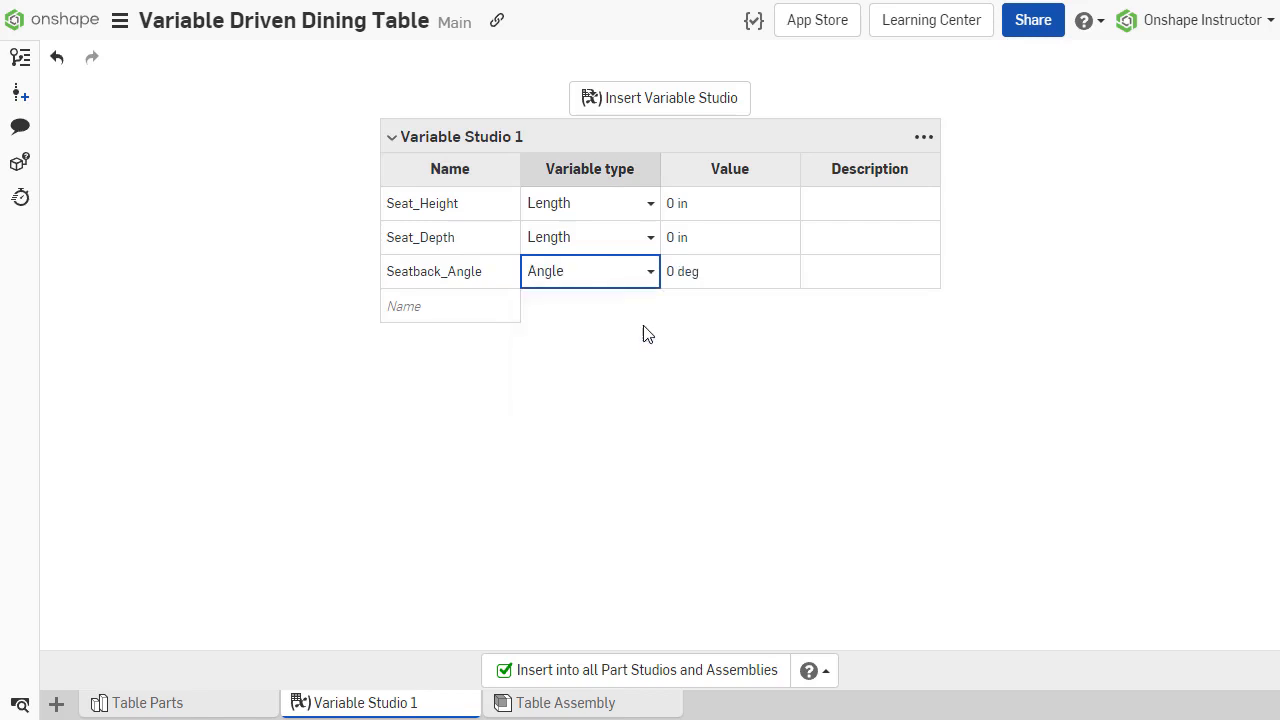
left_click(667, 283)
type("5")
key("Tab")
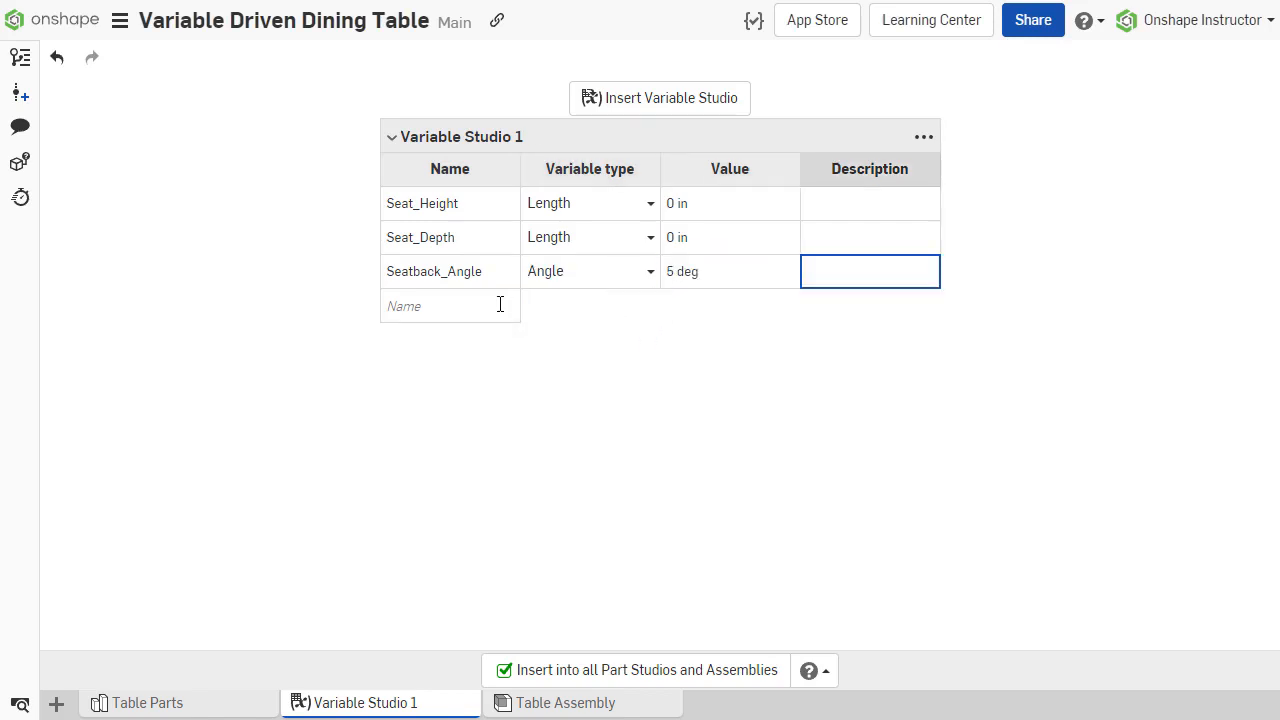
Step: Try to add two variables with the same name, Length, to the Variable Studio
left_click(457, 305)
type("Length")
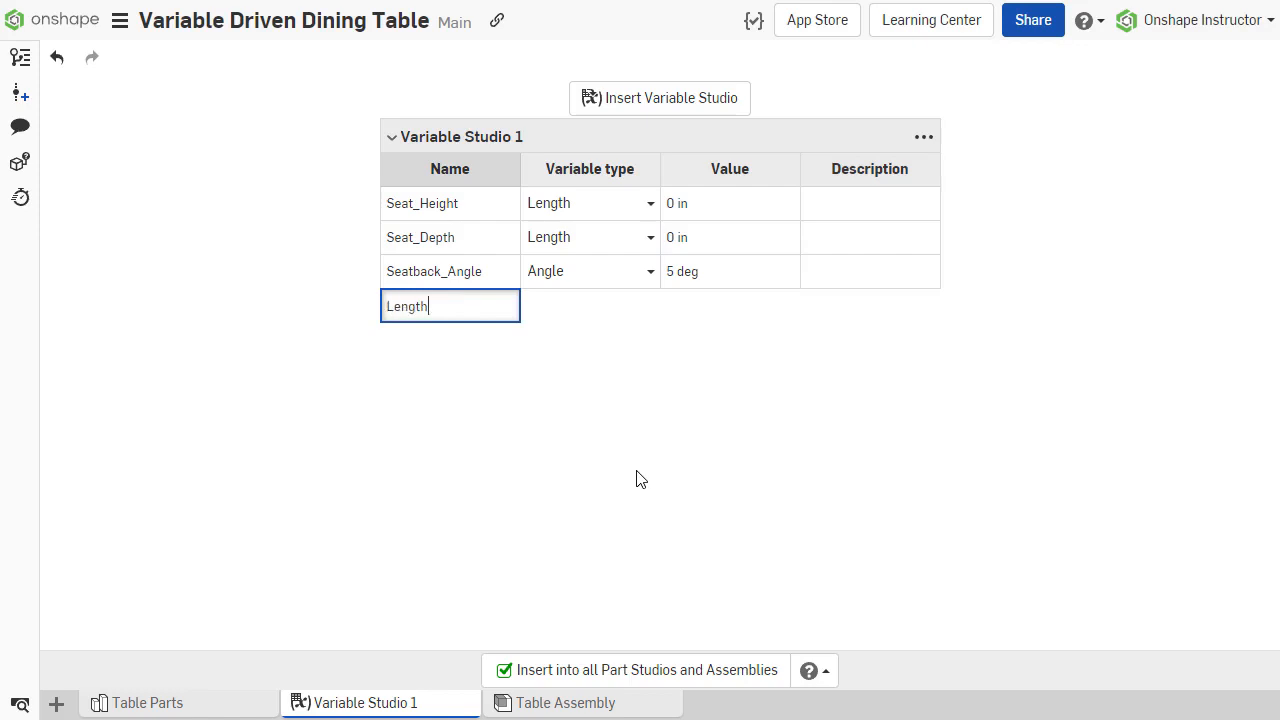
key("Return")
type("L")
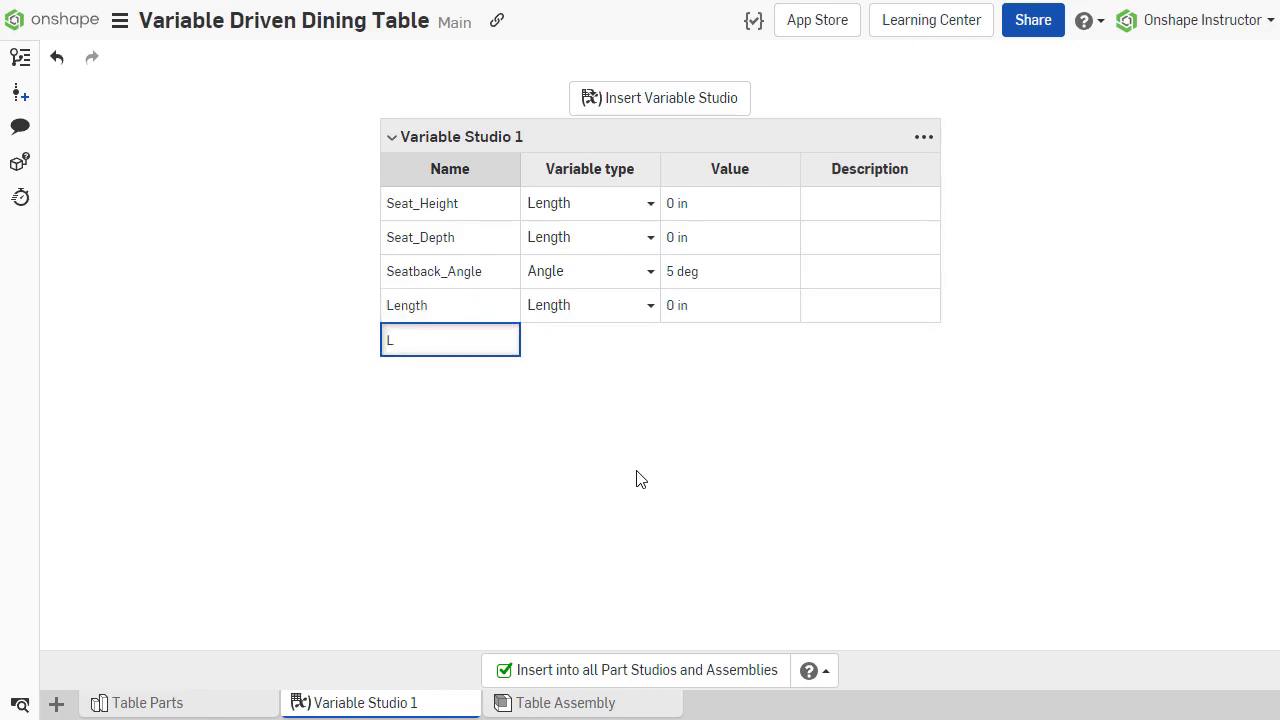
type("ength")
key("Return")
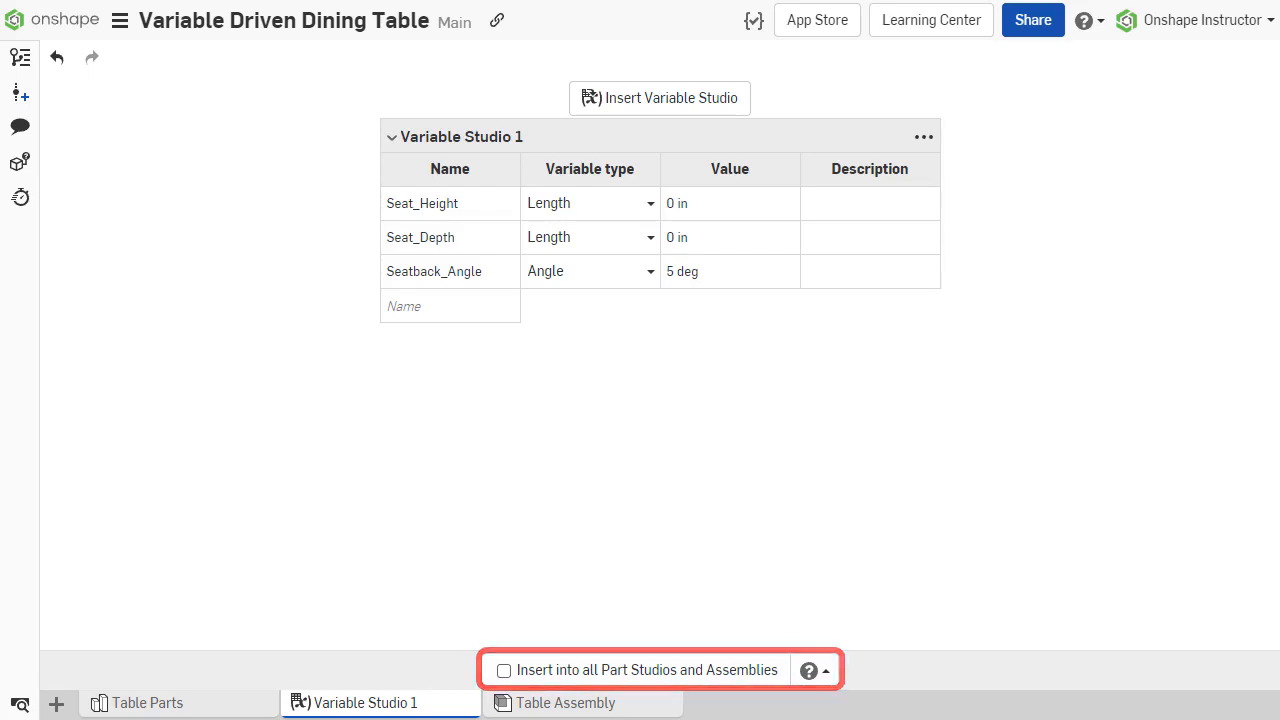
Step: Toggle the automatic insertion of the Variable Studio into all Part Studios and Assemblies on and back off
left_click(504, 670)
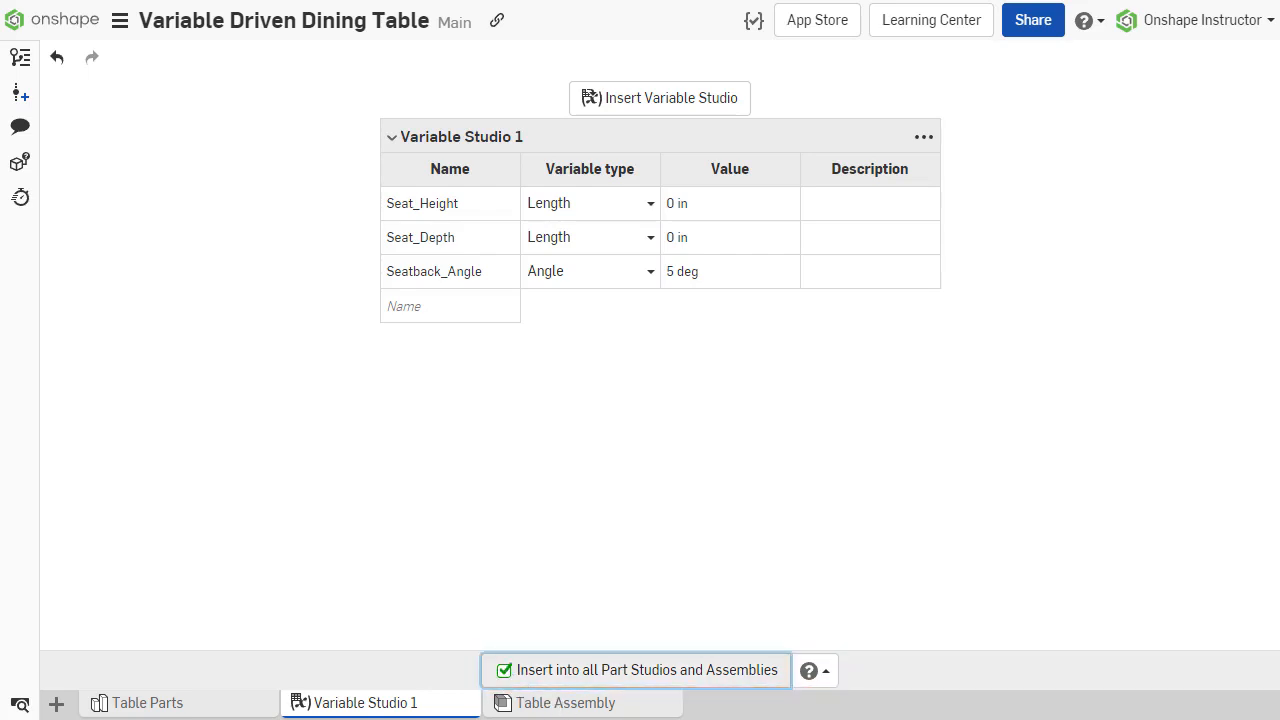
left_click(505, 670)
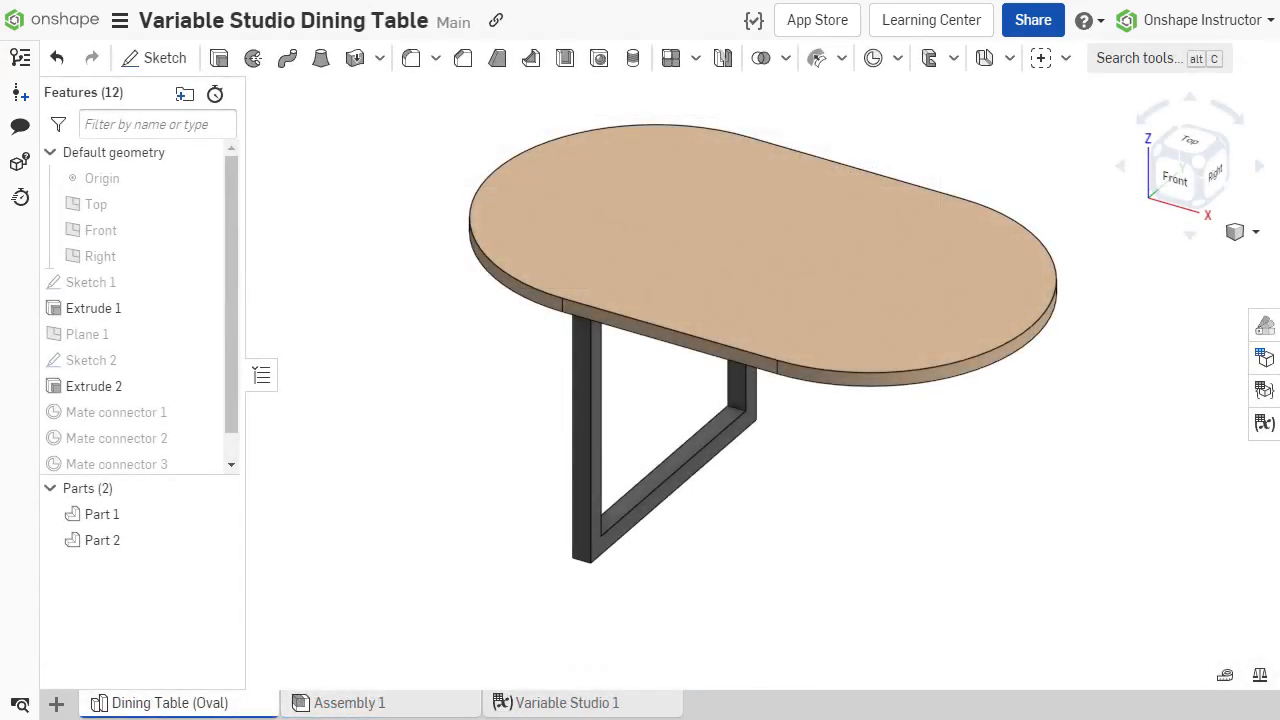
Step: Review Variable Studio 1, and examine its Length and Width variables in the variable table of the Dining Table (Oval) Part Studio
left_click(652, 711)
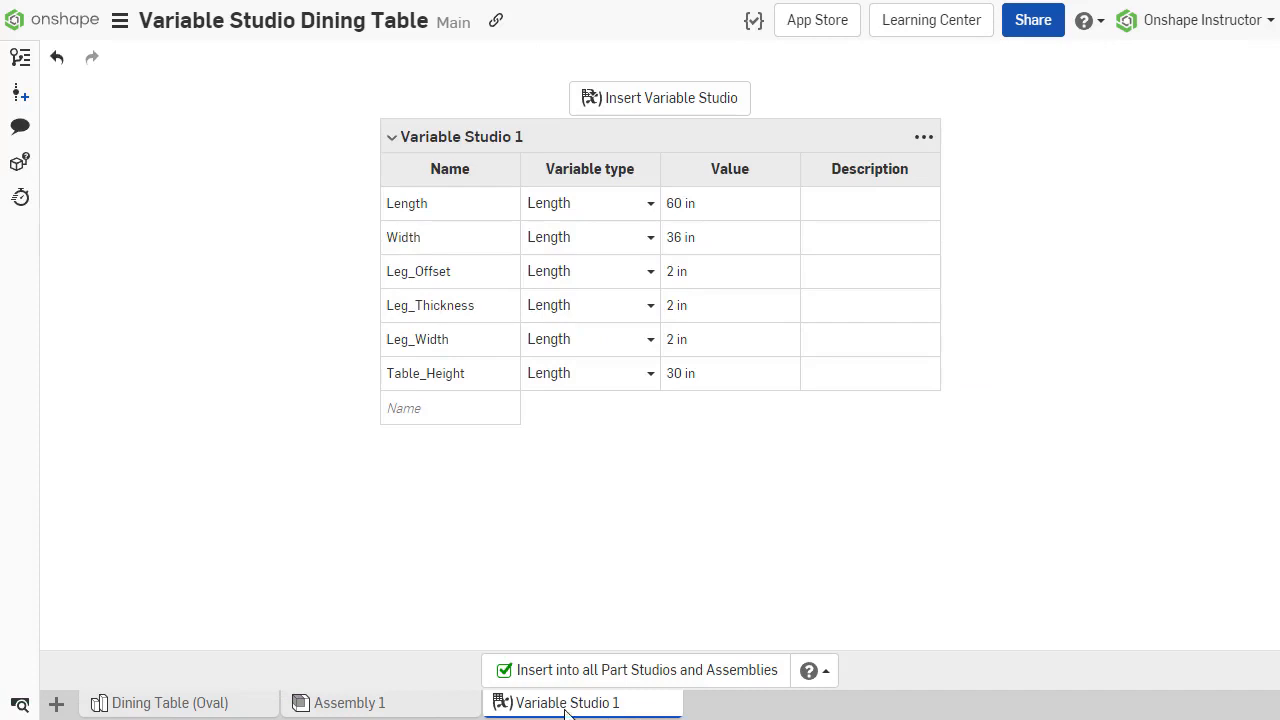
left_click(190, 706)
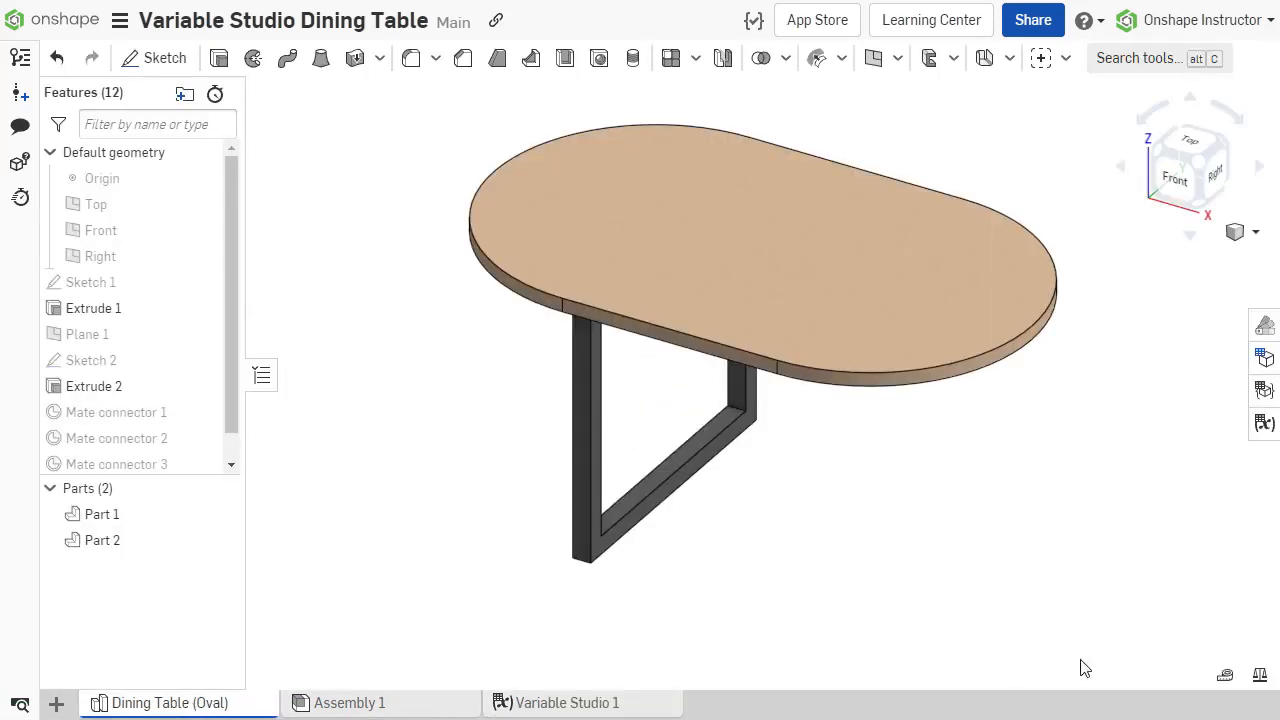
left_click(1264, 423)
left_click(920, 208)
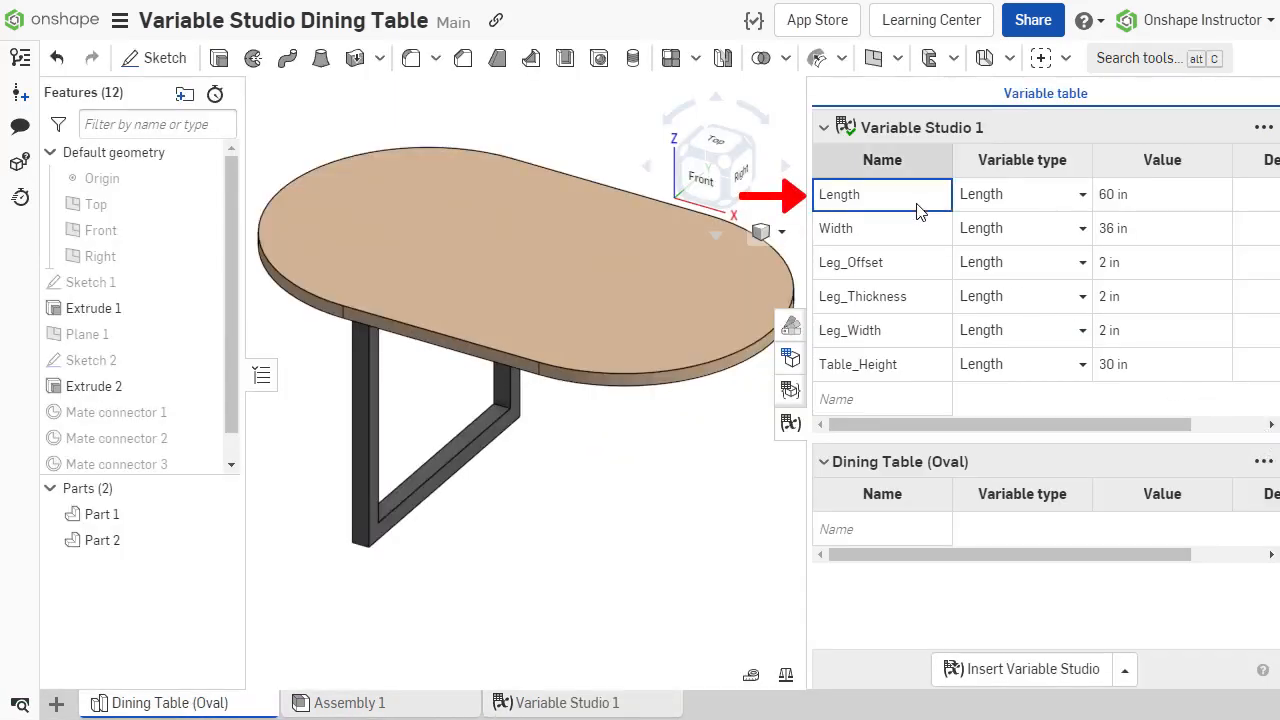
left_click(918, 242)
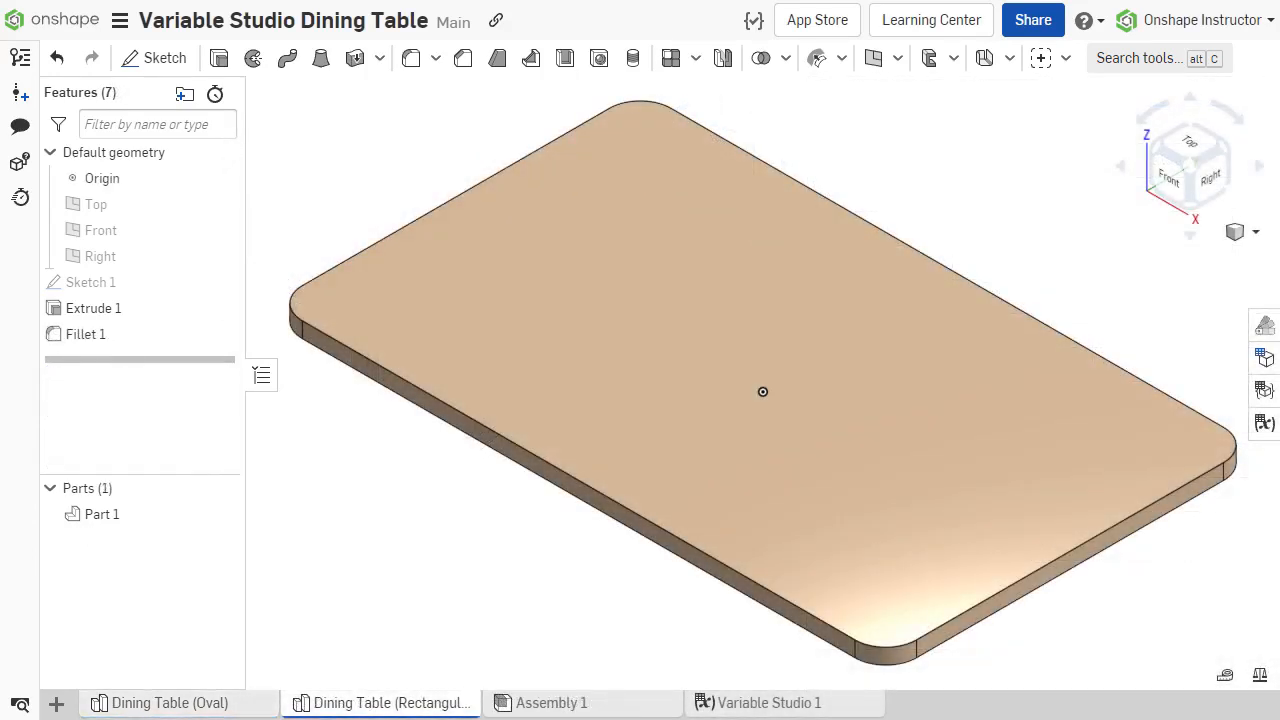
Step: Examine the Length and Width variables in the variable table of the Dining Table (Rectangular) Part Studio
left_click(1268, 430)
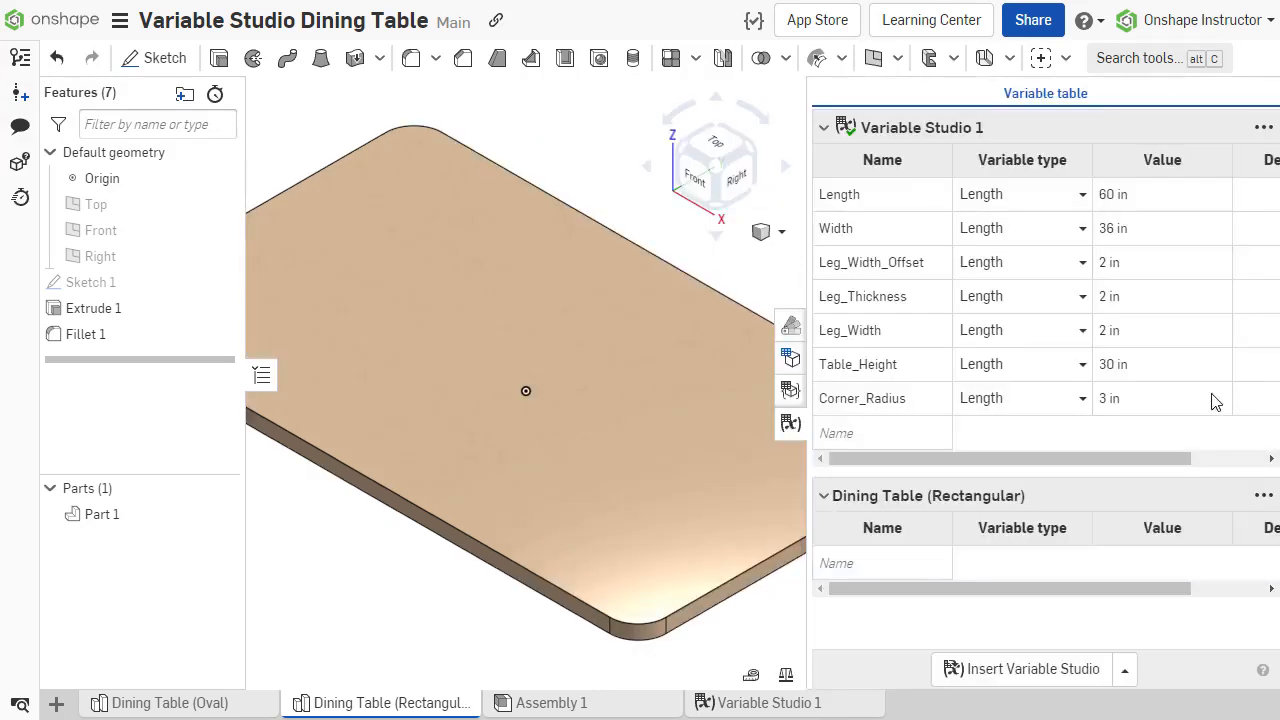
left_click(893, 200)
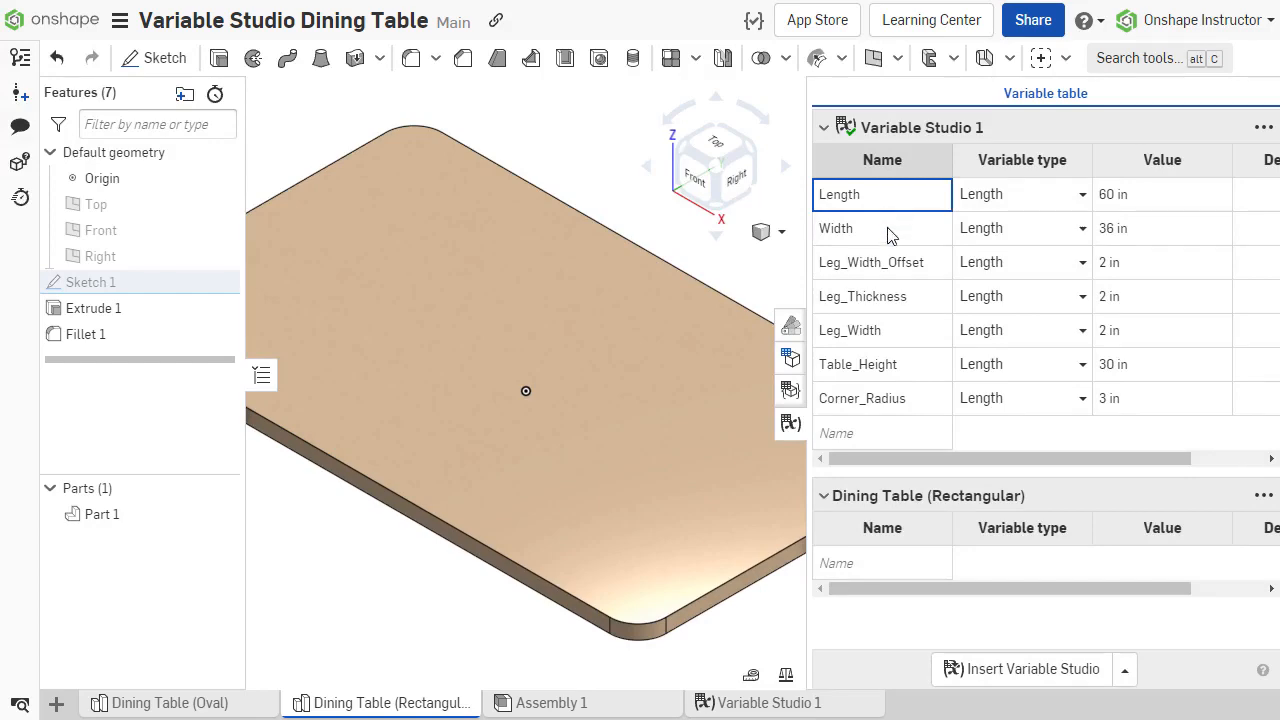
left_click(889, 238)
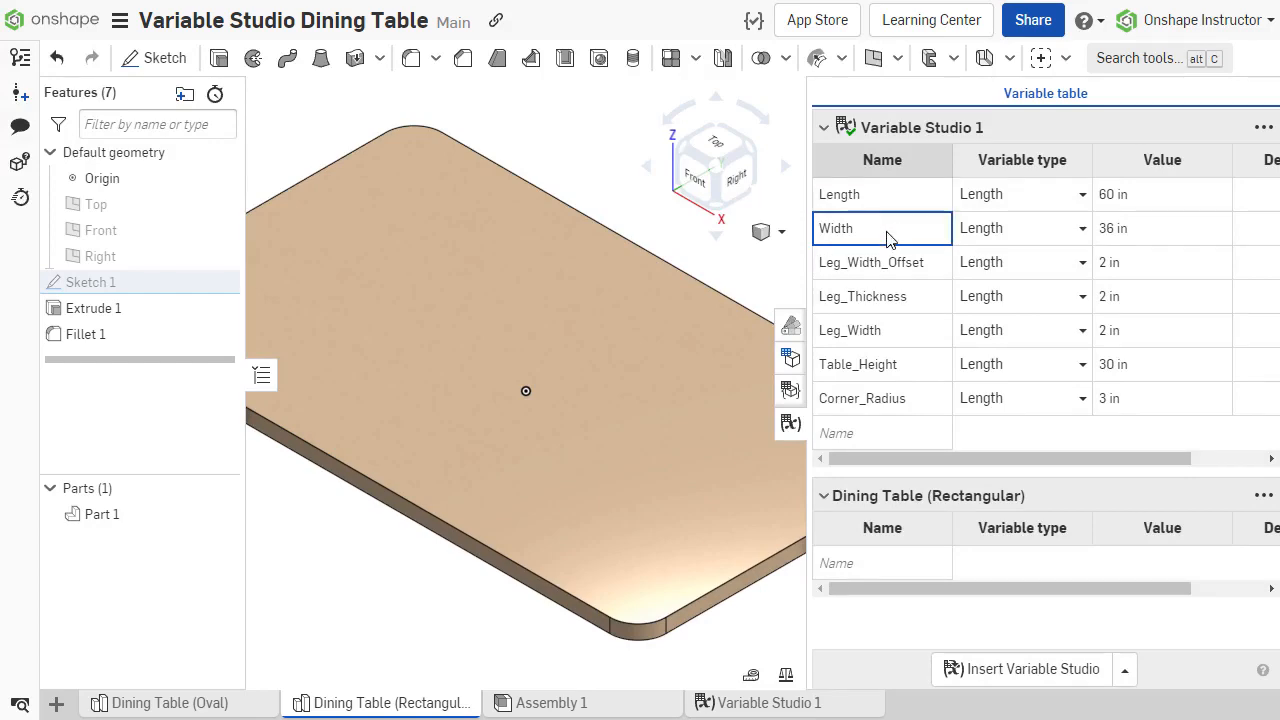
left_click(548, 143)
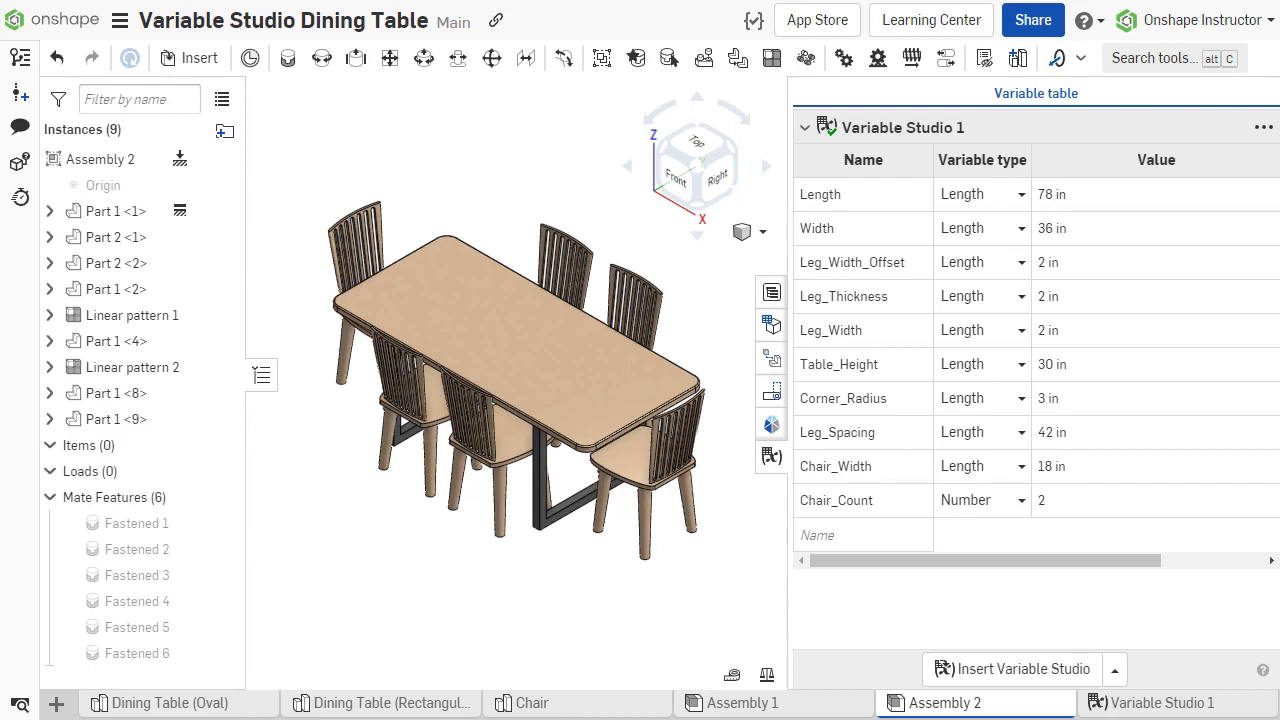
Step: Inspect the Chair_Count expression and set the Length variable to 96 in from the Assembly 2 variable table
double_click(1108, 502)
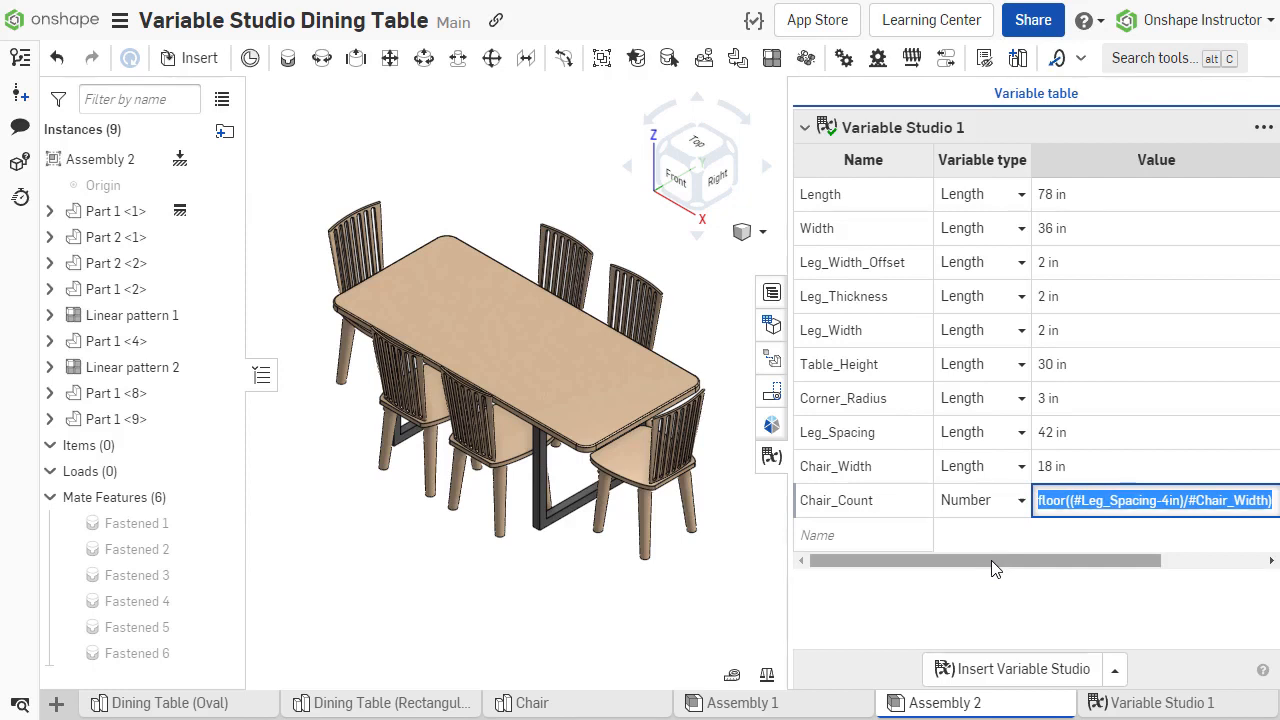
double_click(1080, 191)
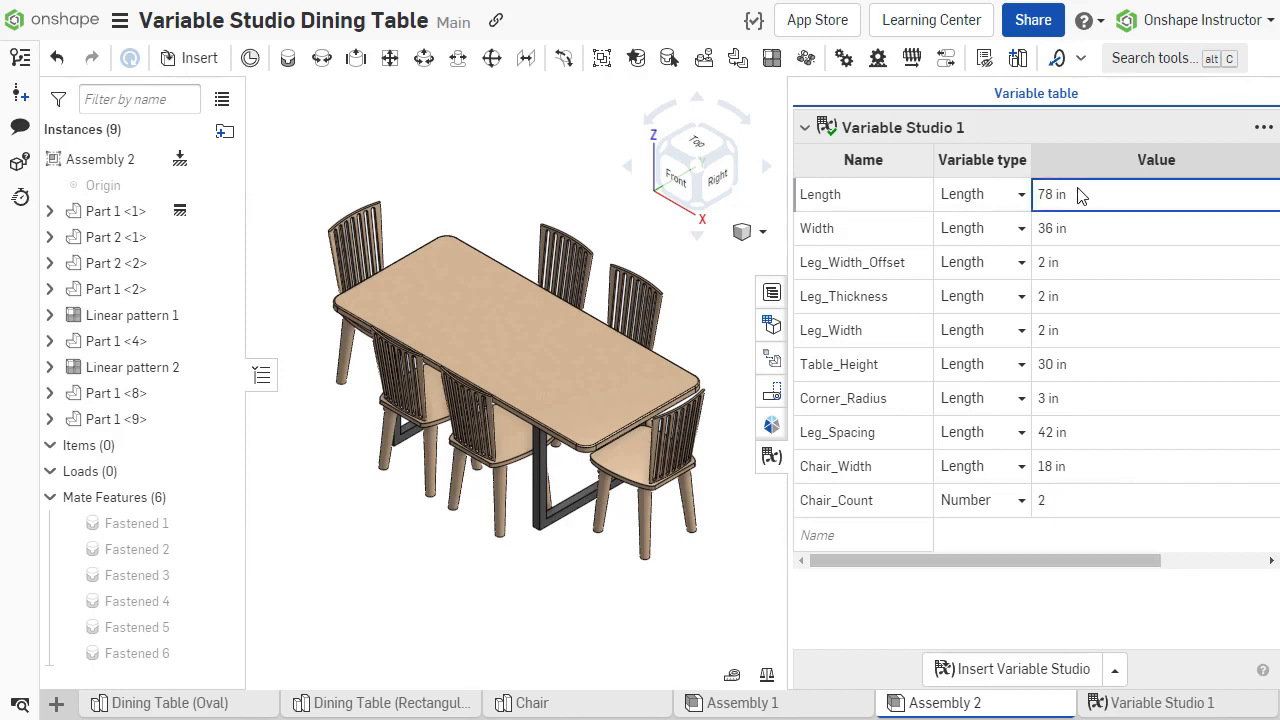
type("96")
key("Return")
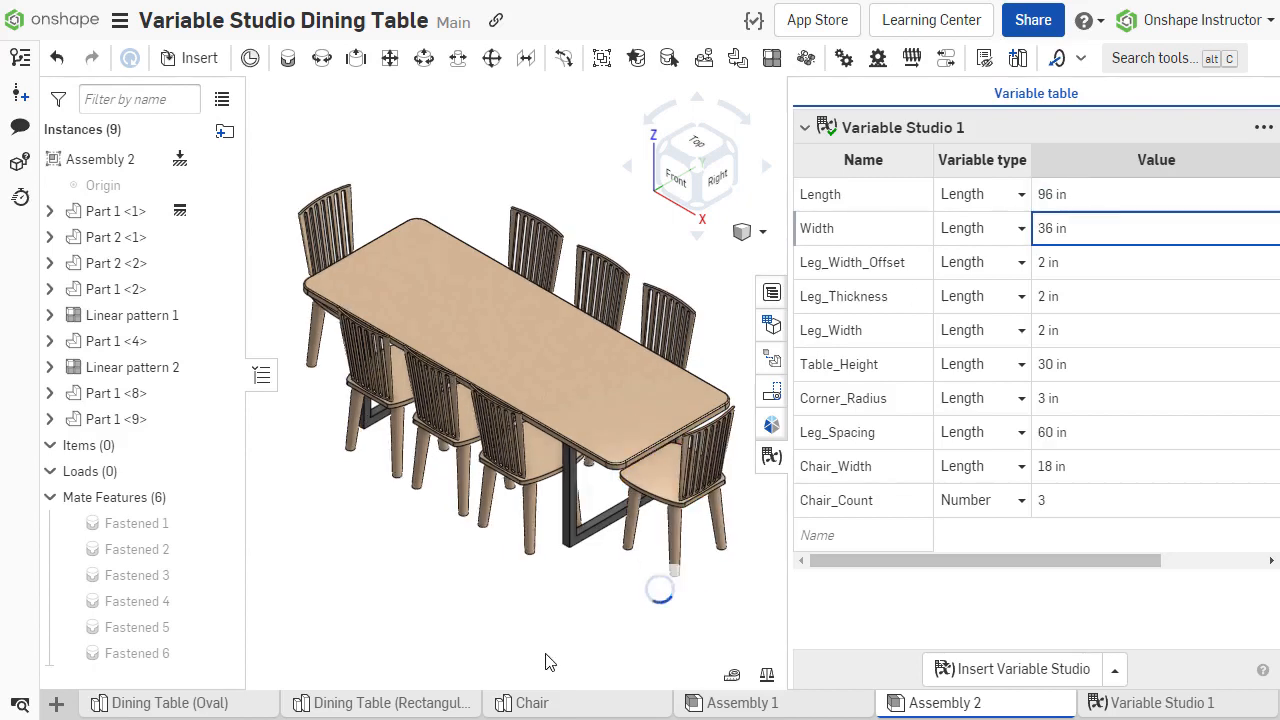
left_click(546, 655)
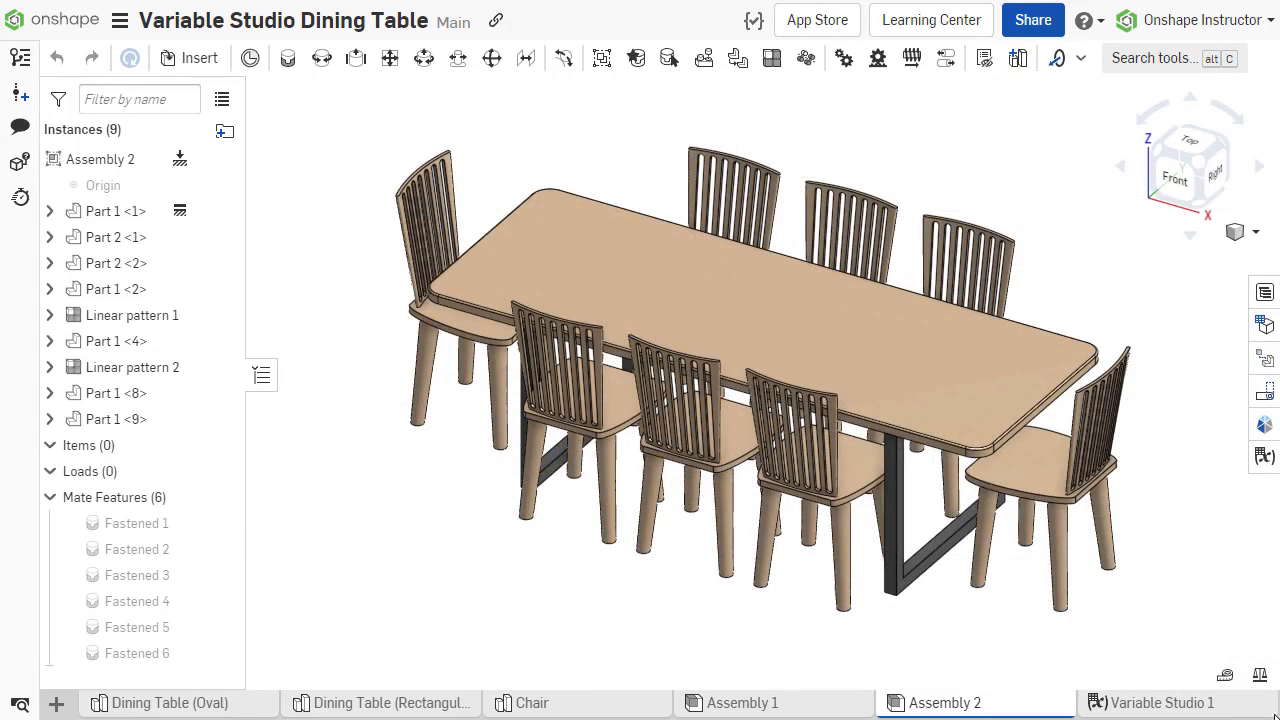
Step: Copy the whole variable table of Variable Studio 1 to the clipboard
left_click(1240, 707)
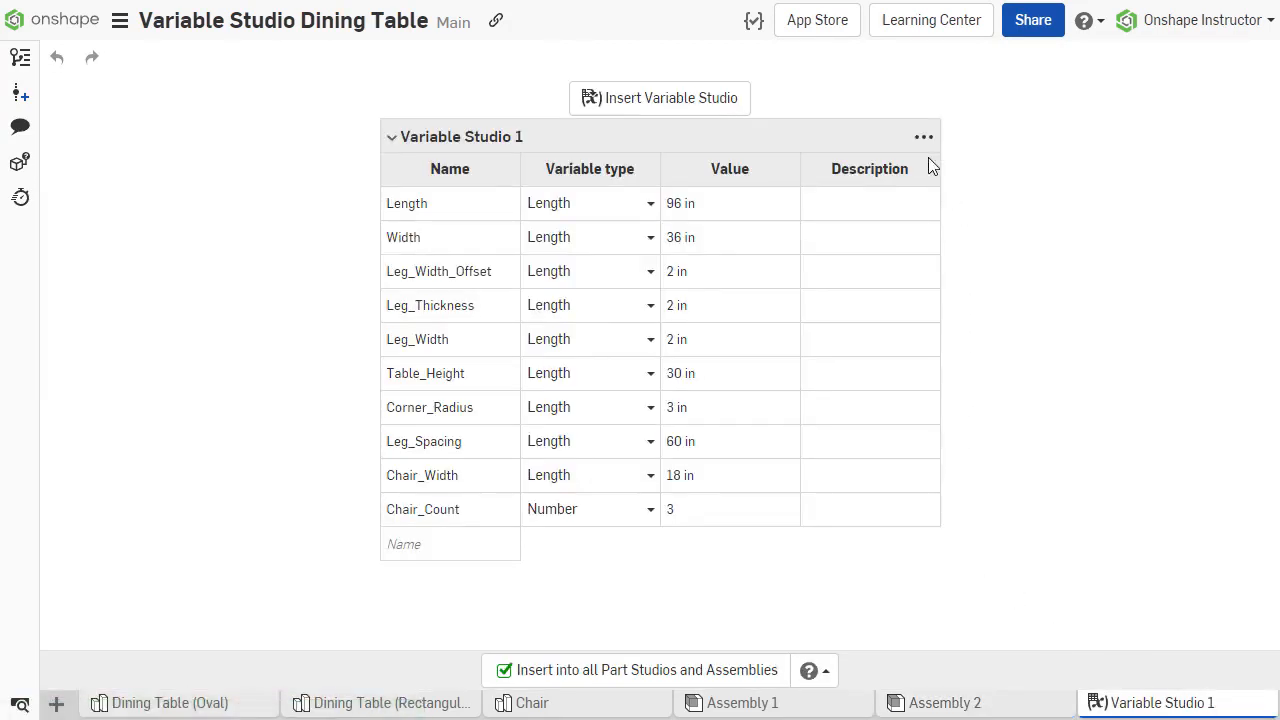
left_click(924, 139)
left_click(891, 166)
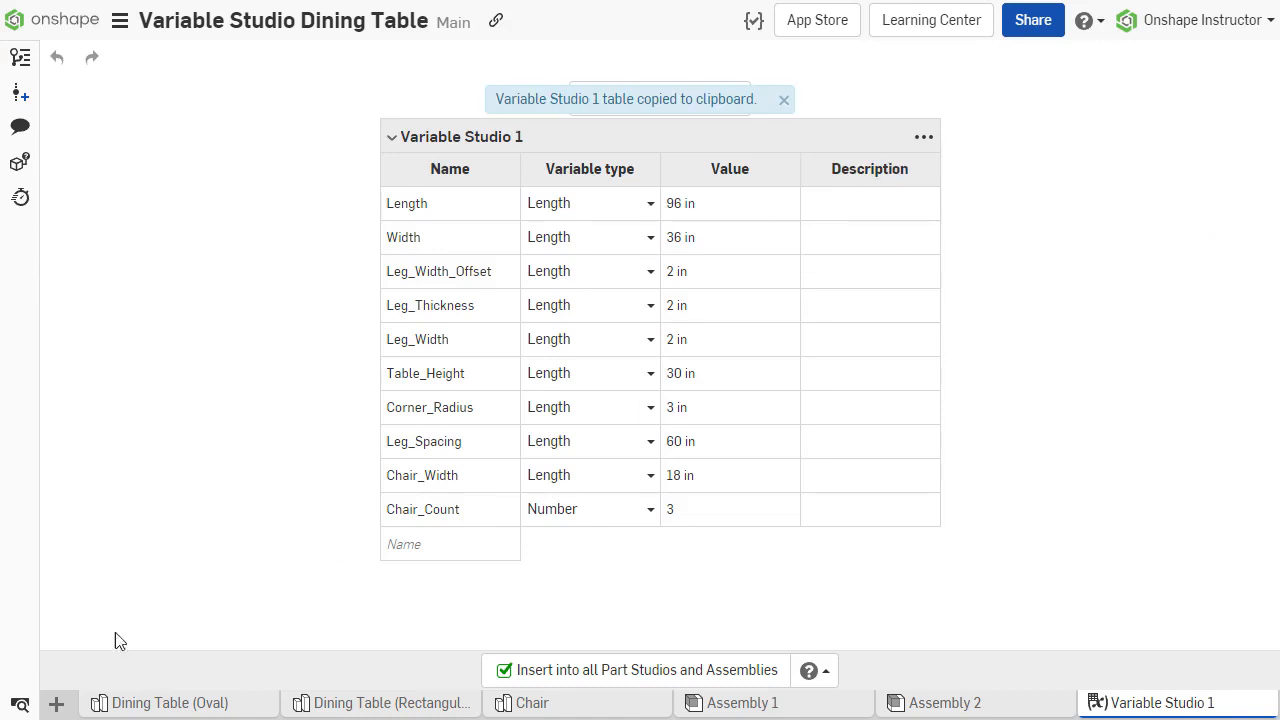
Step: Create another Variable Studio and paste the copied table over a placeholder variable named Row1
left_click(57, 707)
left_click(231, 595)
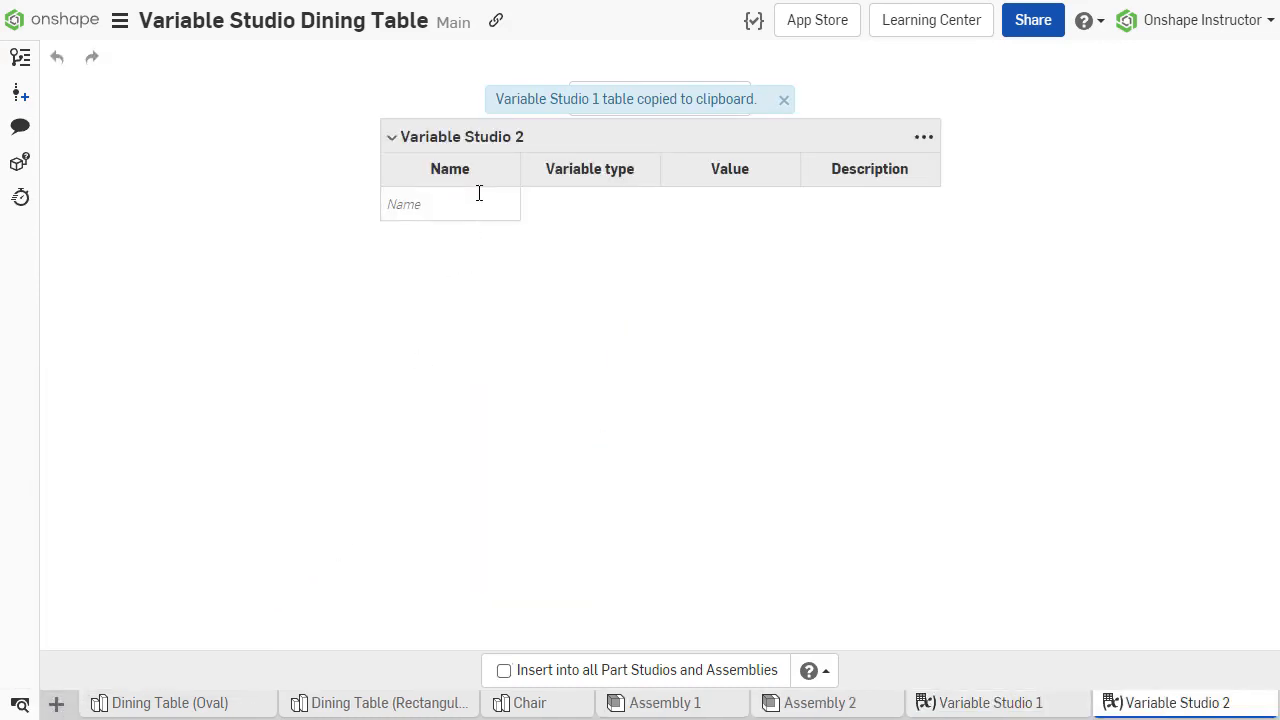
left_click(478, 196)
type("Row1")
key("Return")
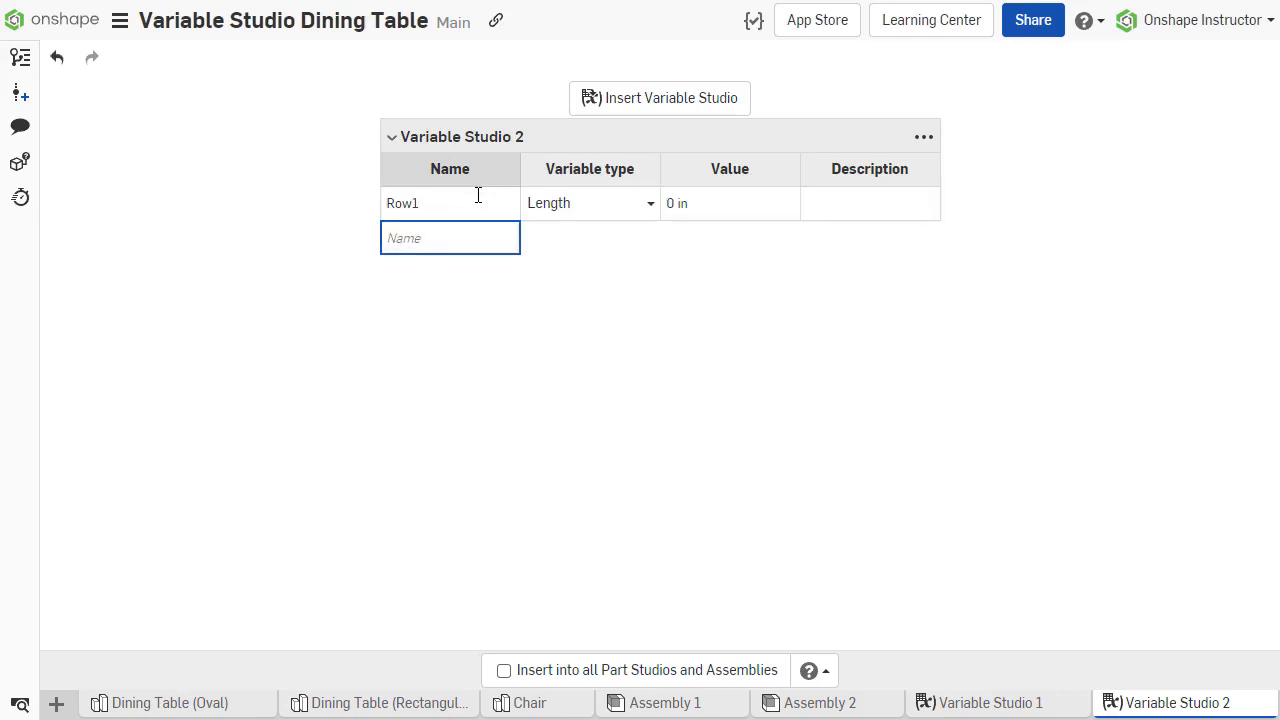
left_click(478, 200)
key("ctrl+v")
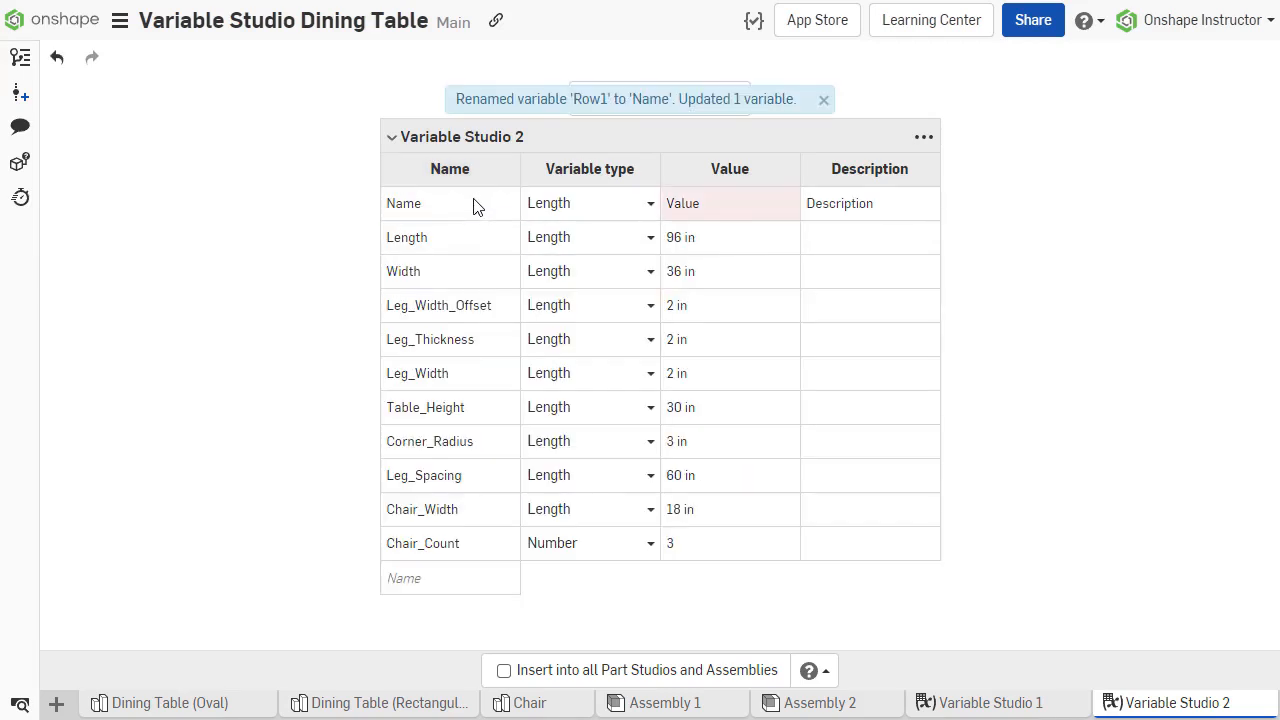
Step: Delete the pasted header row called Name and enable insertion of Variable Studio 2 into all Part Studios and Assemblies
right_click(466, 212)
left_click(492, 229)
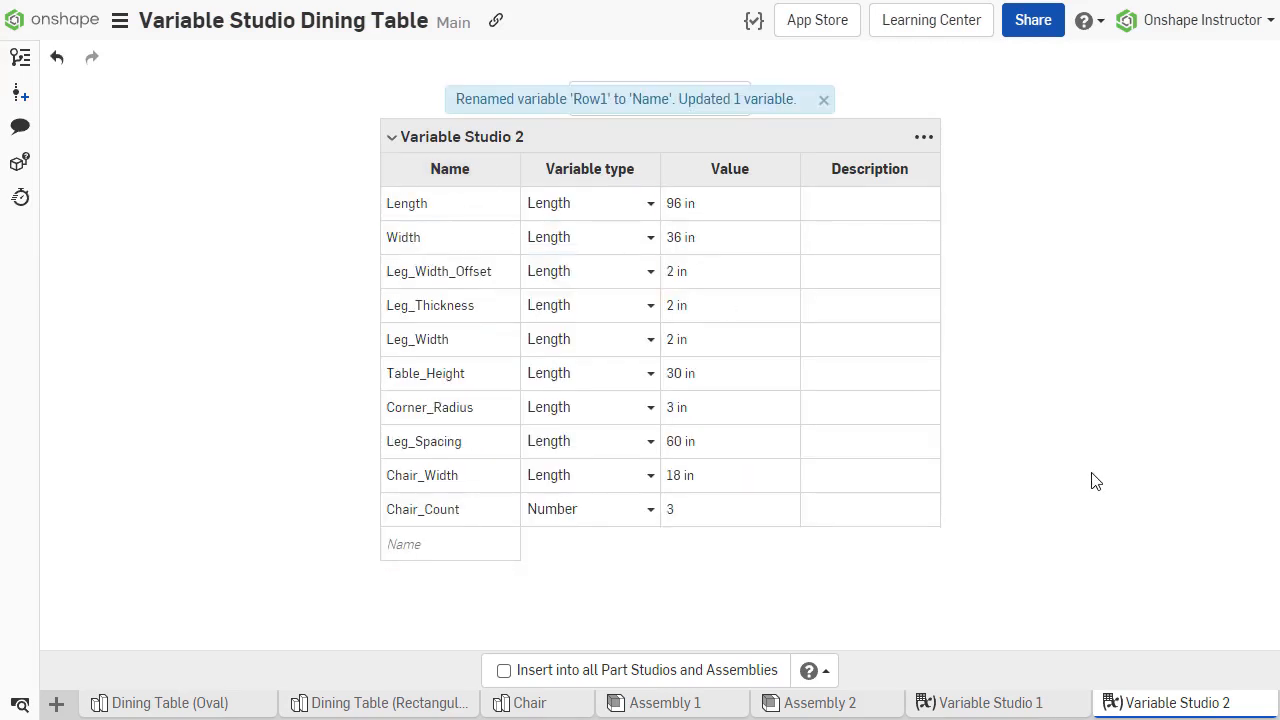
left_click(504, 670)
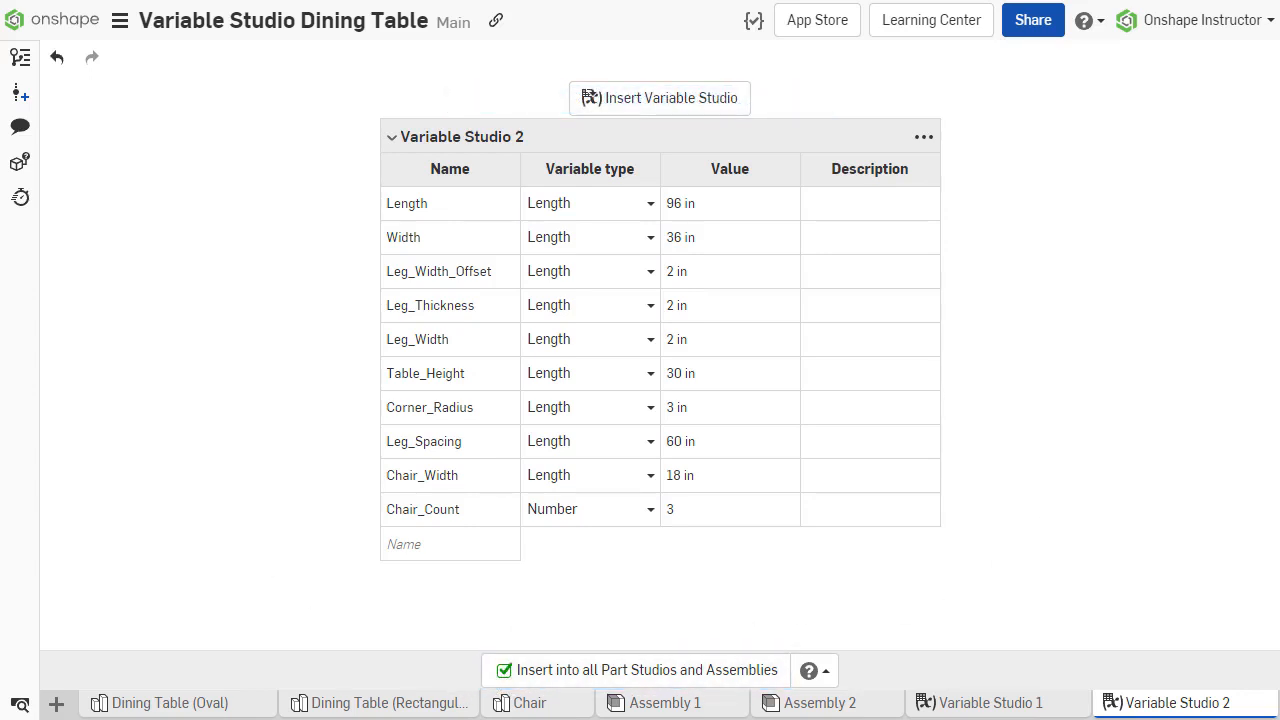
Step: In the Dining Table (Rectangular) Part Studio's variable table, move Variable Studio 2 below Variable Studio 1
left_click(430, 706)
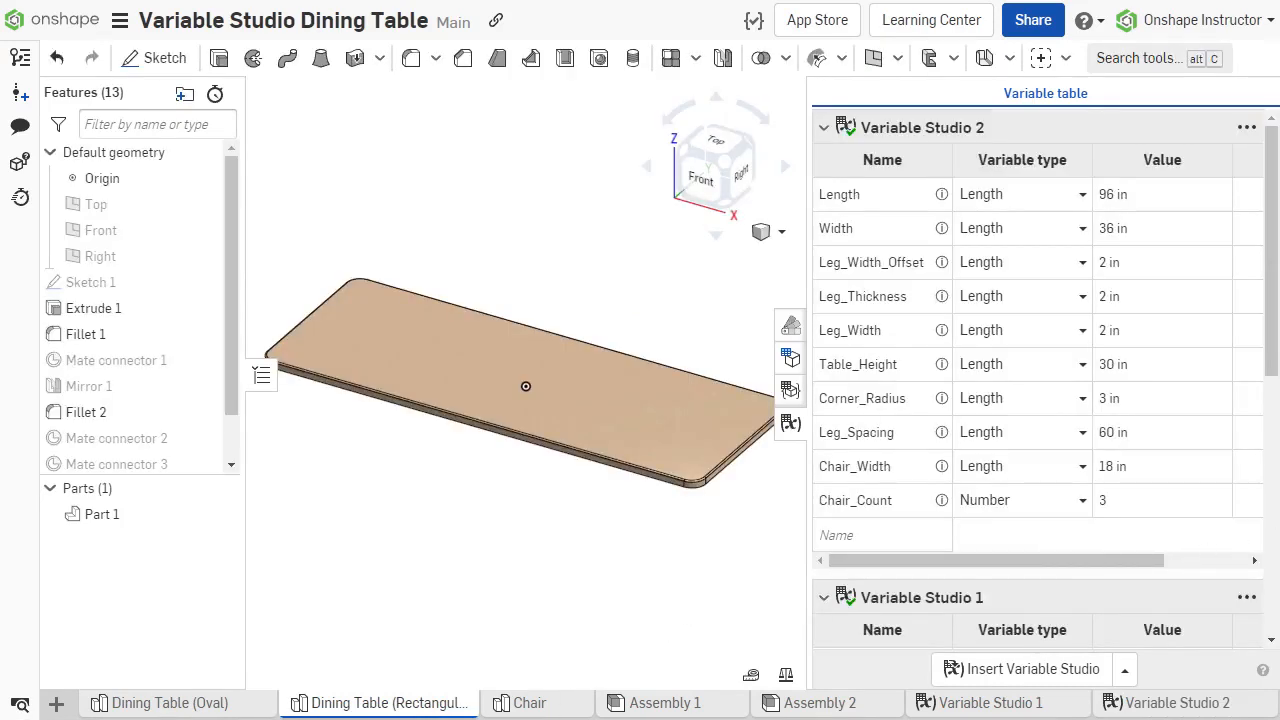
mouse_move(1272, 317)
left_mouse_down()
mouse_move(1262, 604)
mouse_move(1268, 338)
left_mouse_up()
left_click(1246, 127)
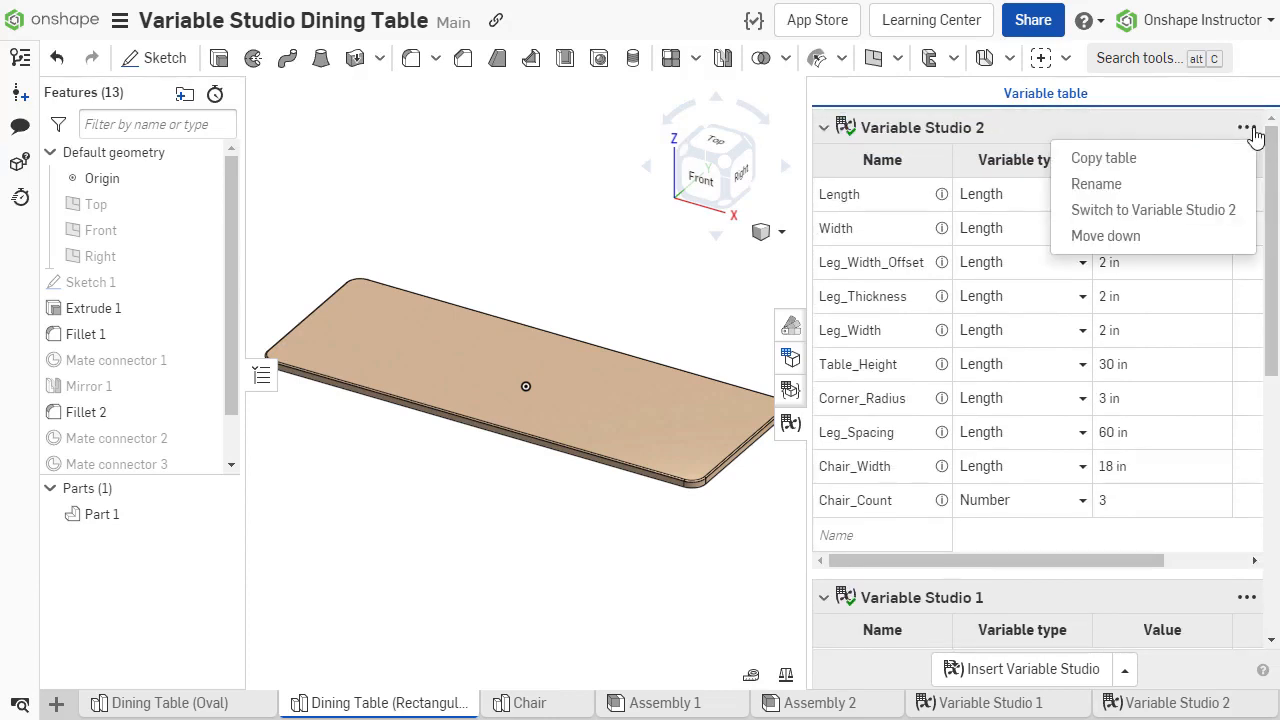
left_click(1199, 238)
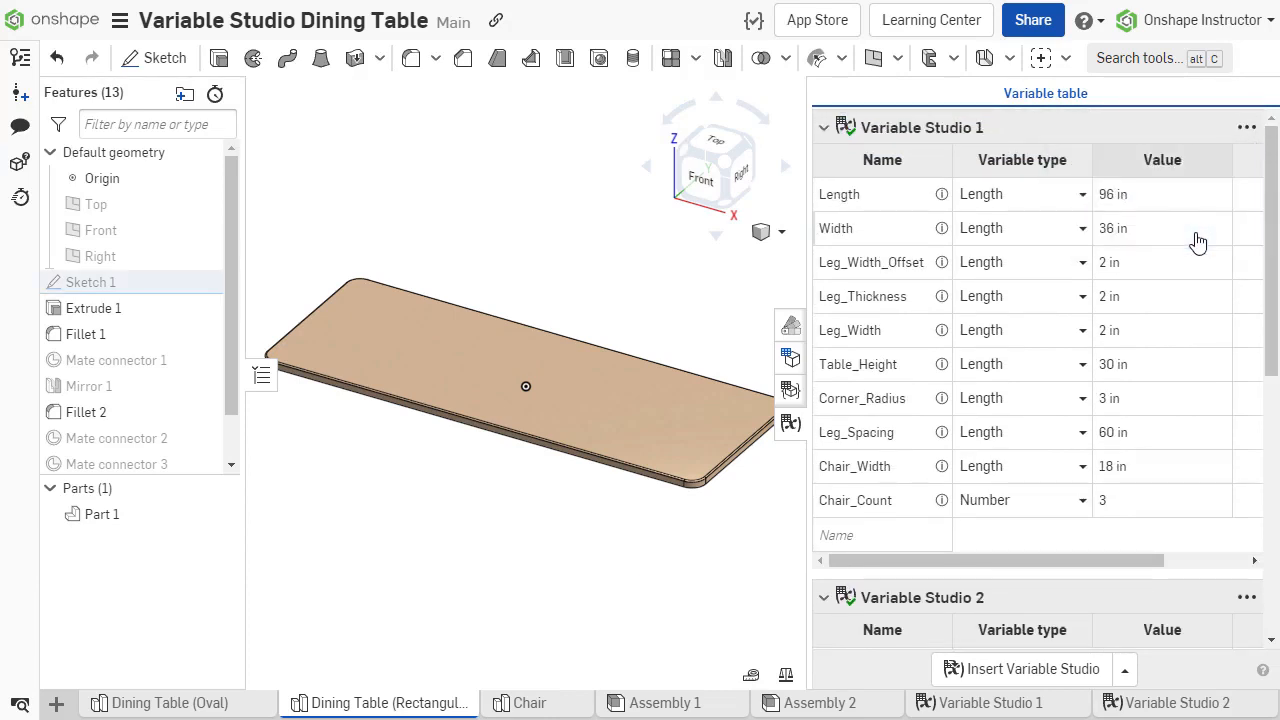
Step: Set the Length variable of Variable Studio 2 to 60 in and check the Length entry of Variable Studio 1
left_click_drag(1272, 331, 1275, 495)
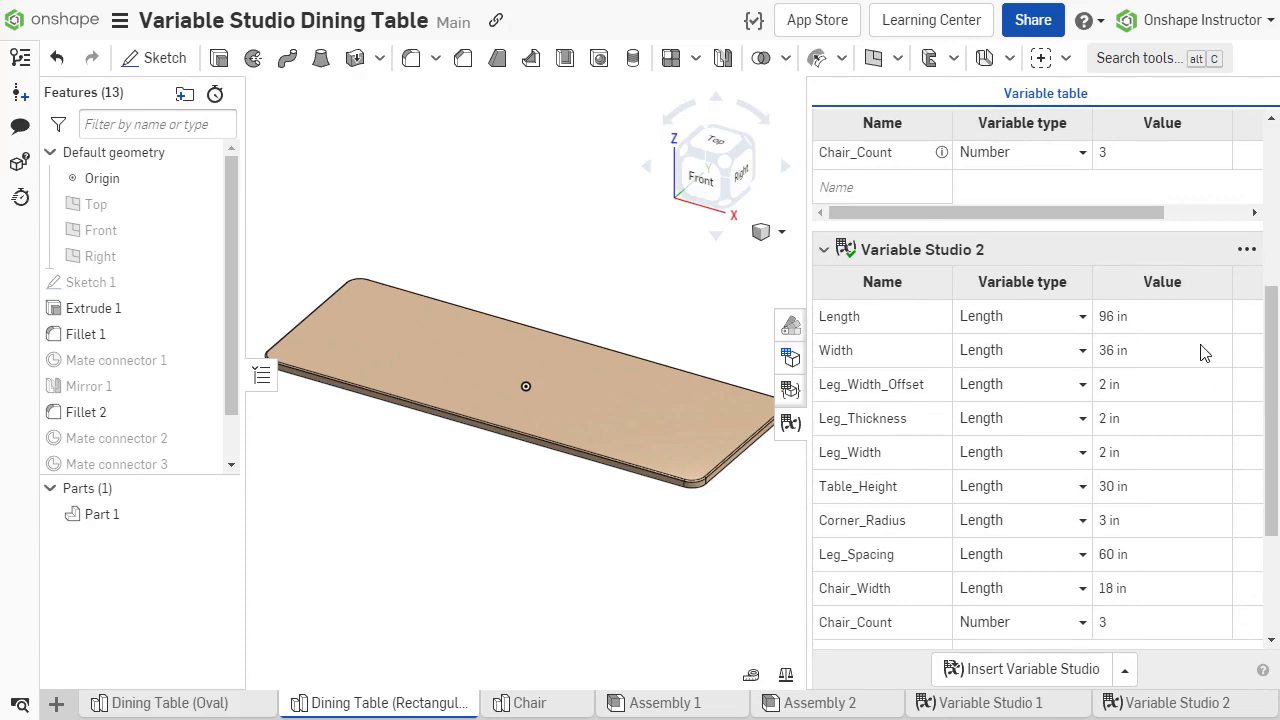
left_click(1164, 317)
type("60")
key("Return")
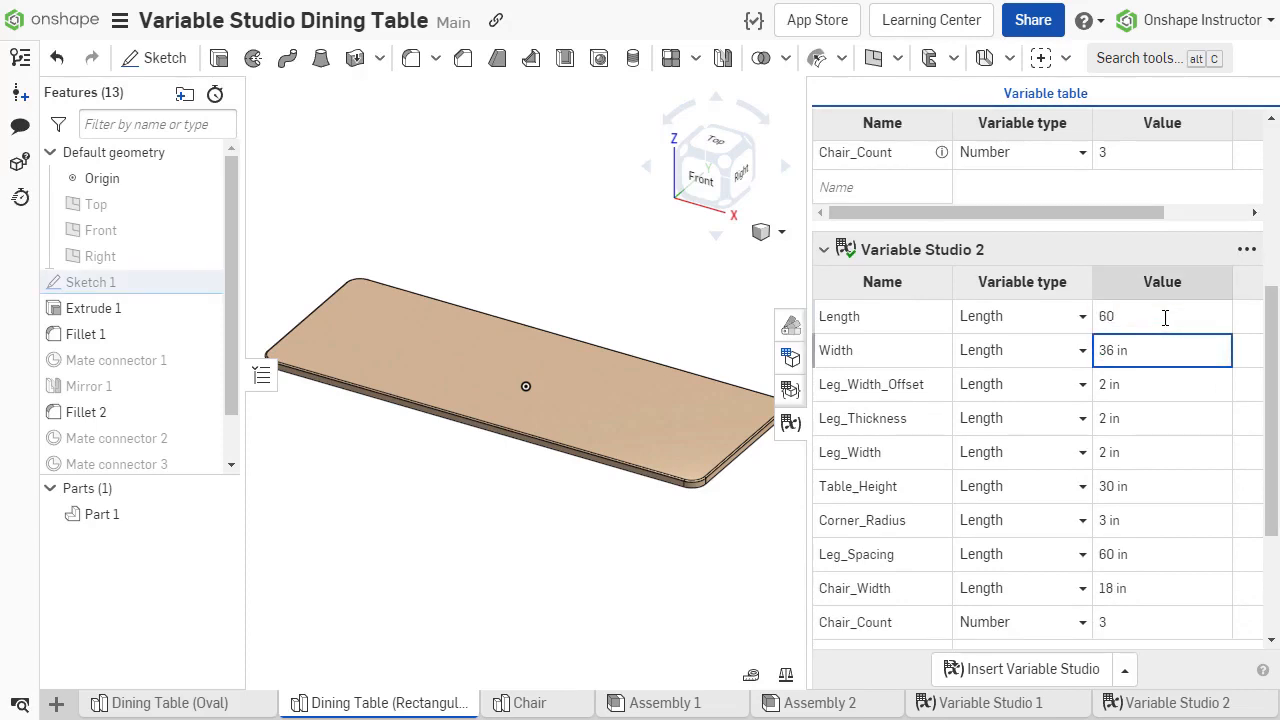
left_click_drag(1271, 362, 1271, 202)
mouse_move(944, 196)
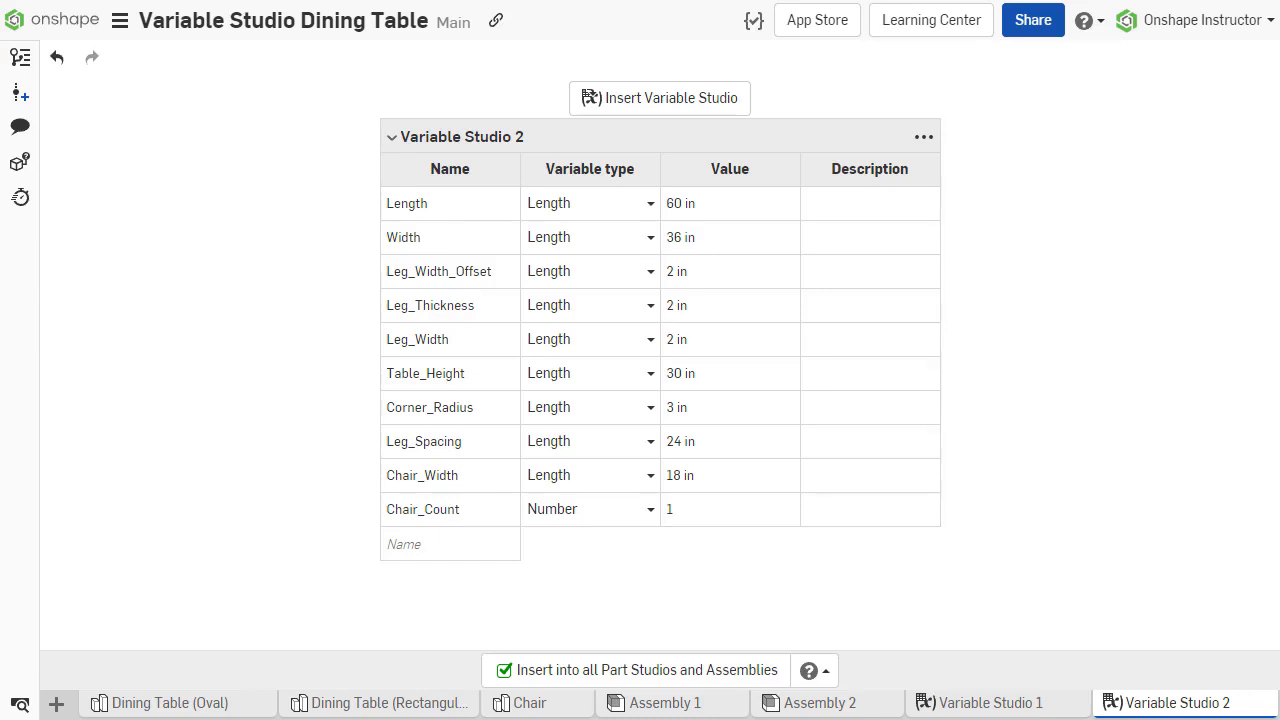
Step: Move Variable Studio 2 to a new document named Variable Studio Example, owned by Tranquil Terrapin Designs
right_click(1208, 708)
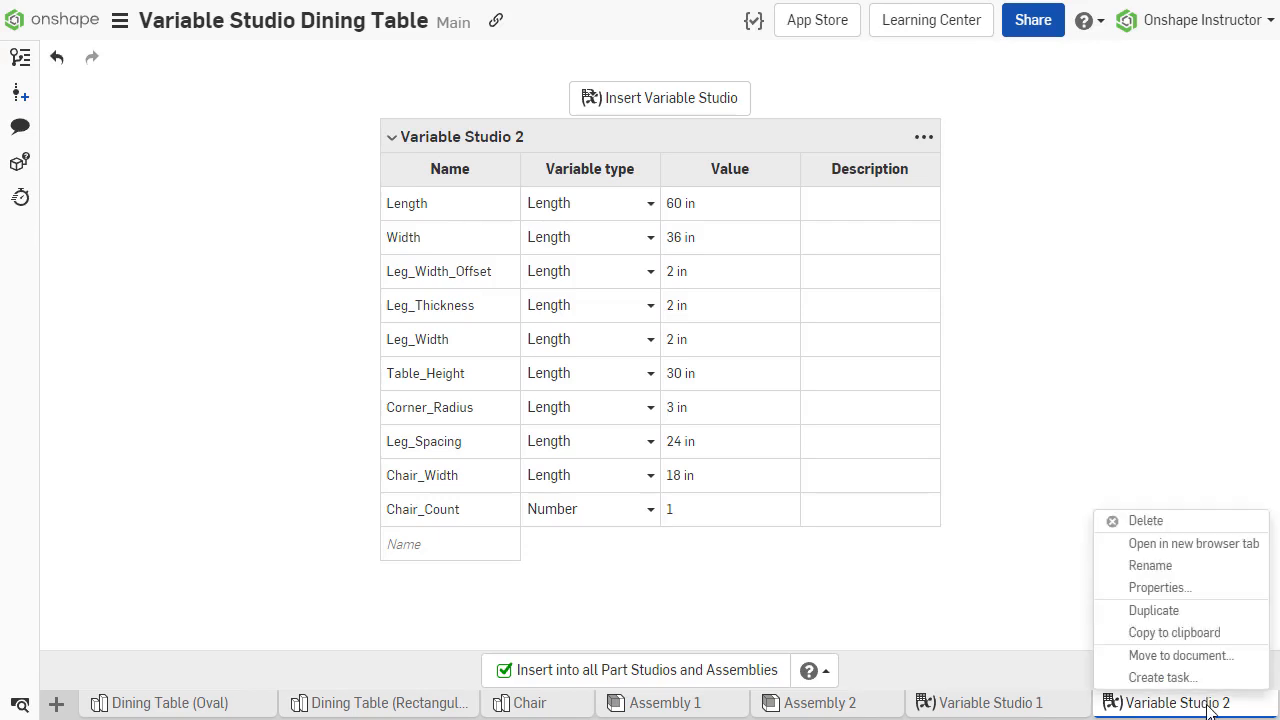
left_click(1256, 660)
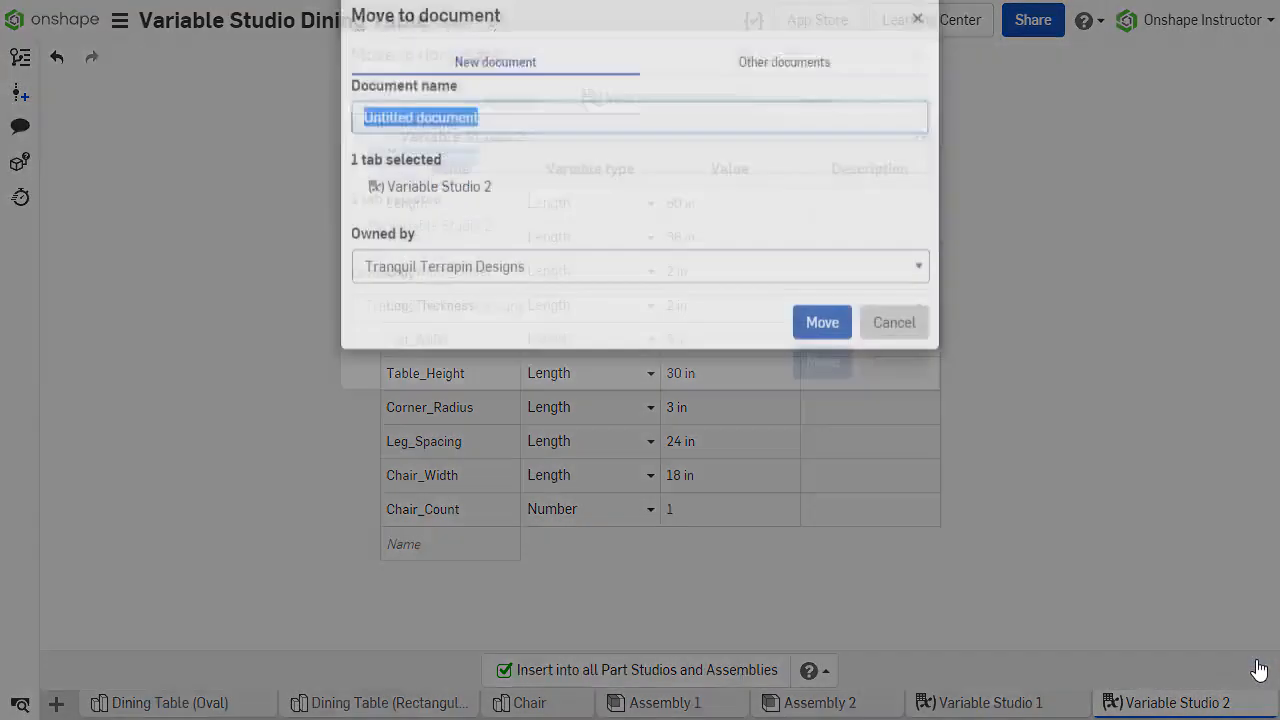
type("Variable Studio Example")
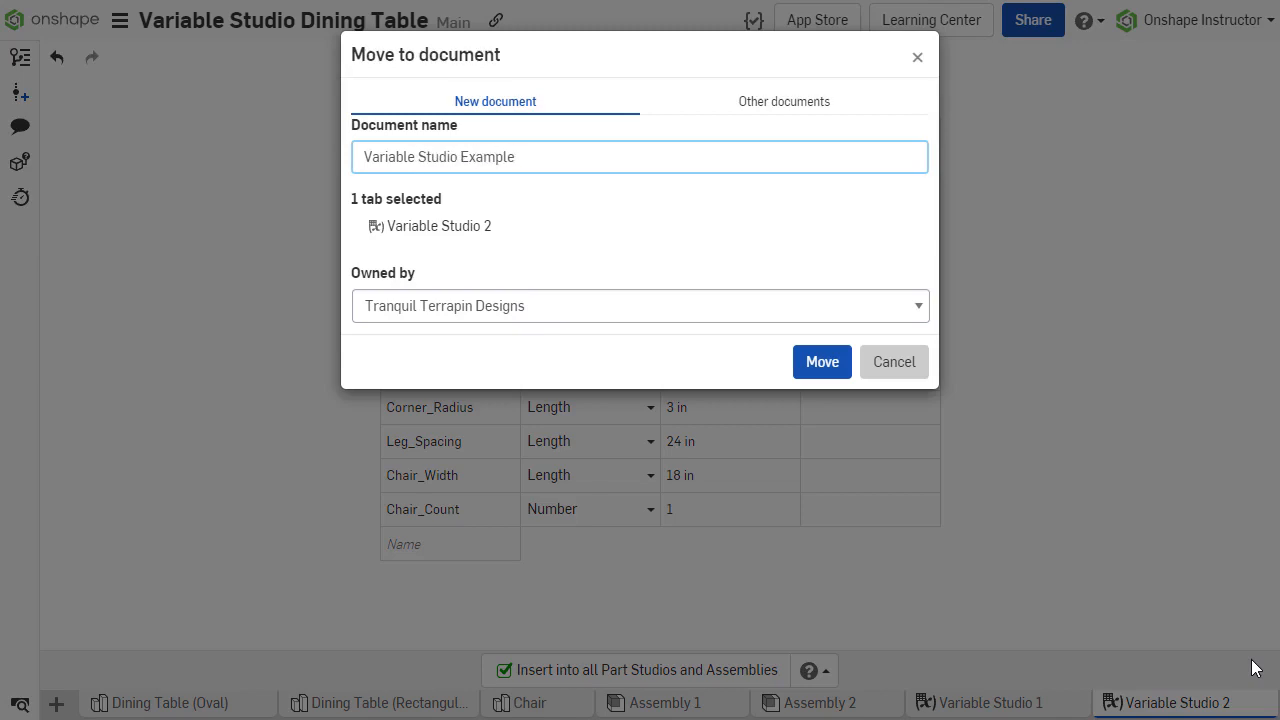
left_click(846, 370)
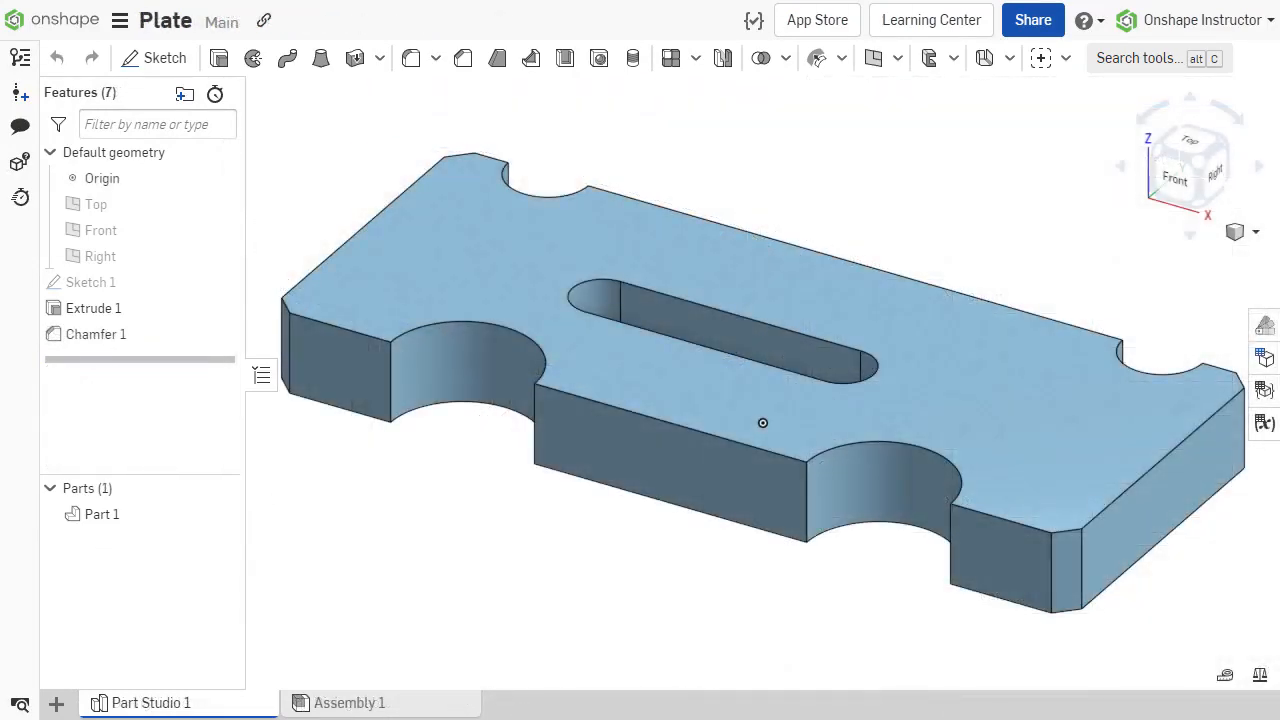
Step: Show the variable table of the Plate document's Part Studio 1 and start inserting a Variable Studio
left_click(1264, 422)
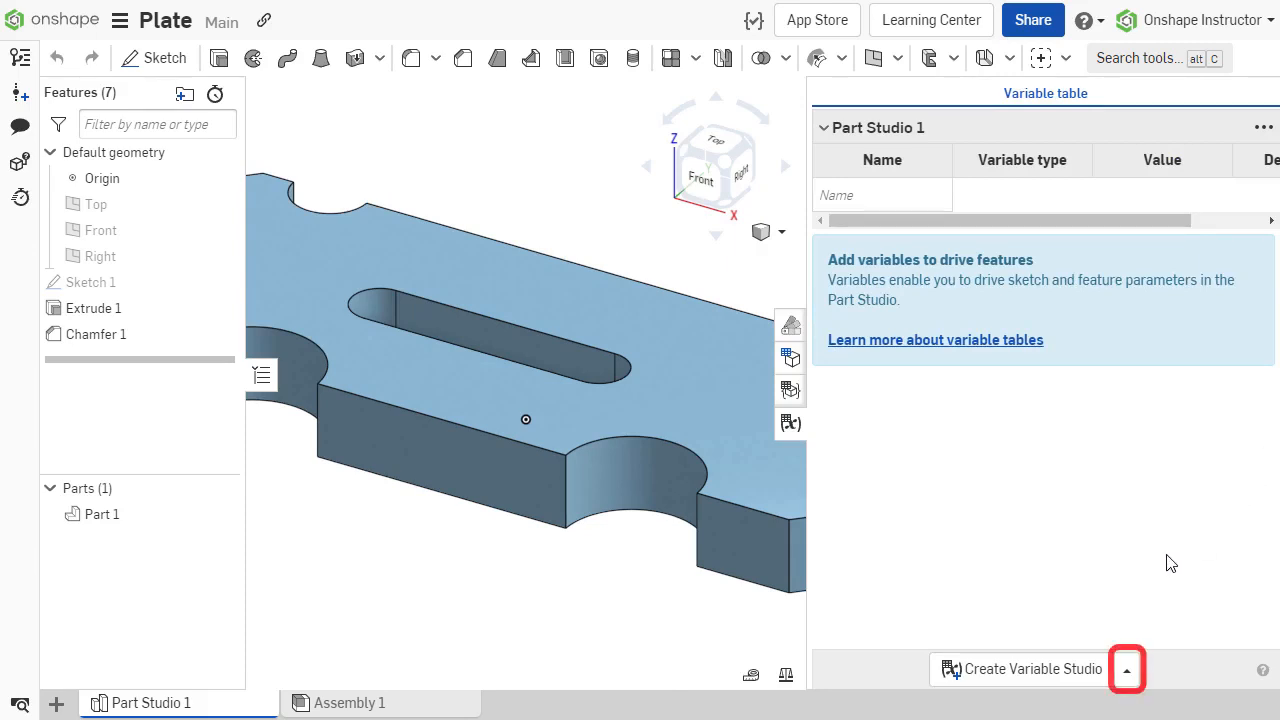
left_click(1129, 670)
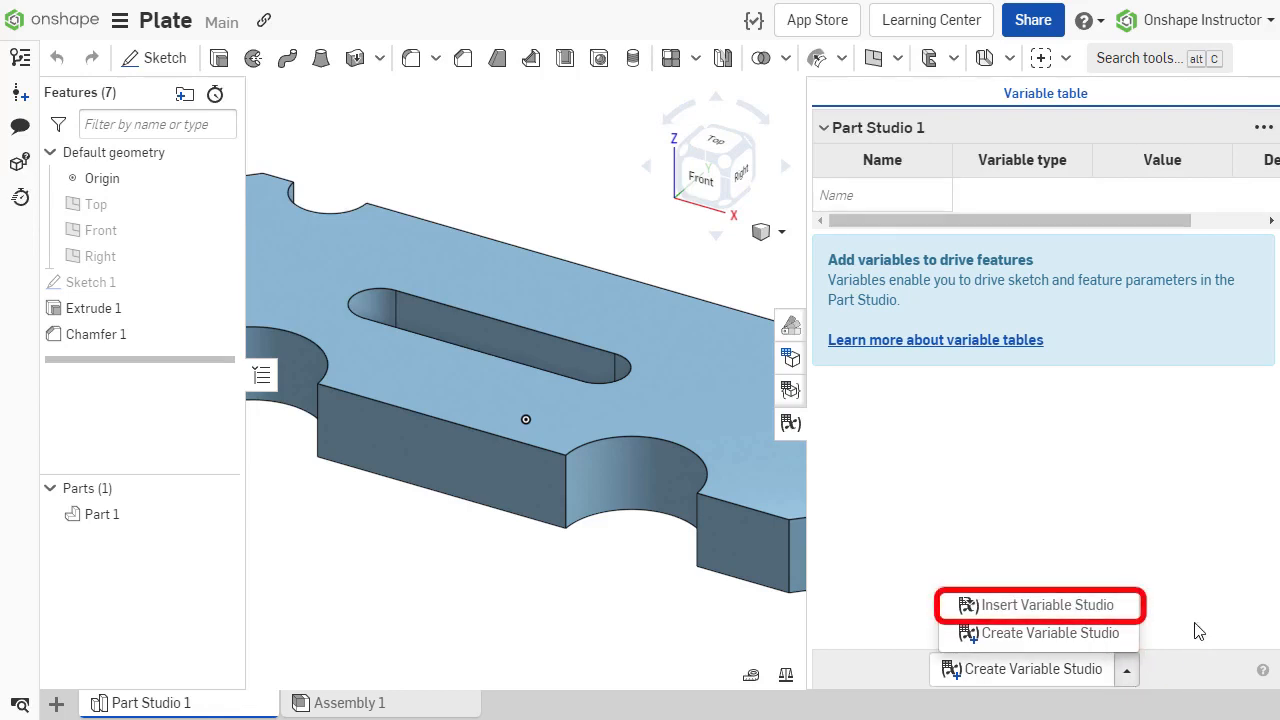
left_click(1135, 610)
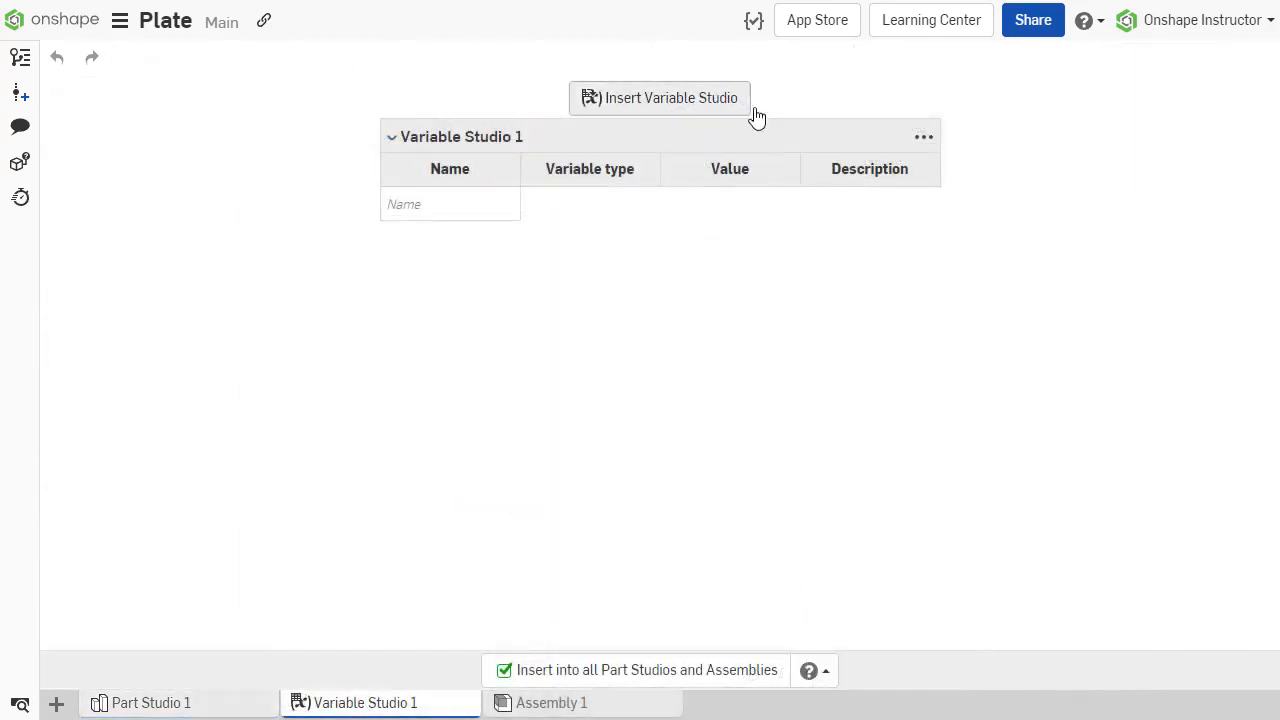
Step: From the Plate document's Variable Studio 1, choose a document in Tranquil Terrapin Designs as the source for inserting a Variable Studio
left_click(746, 108)
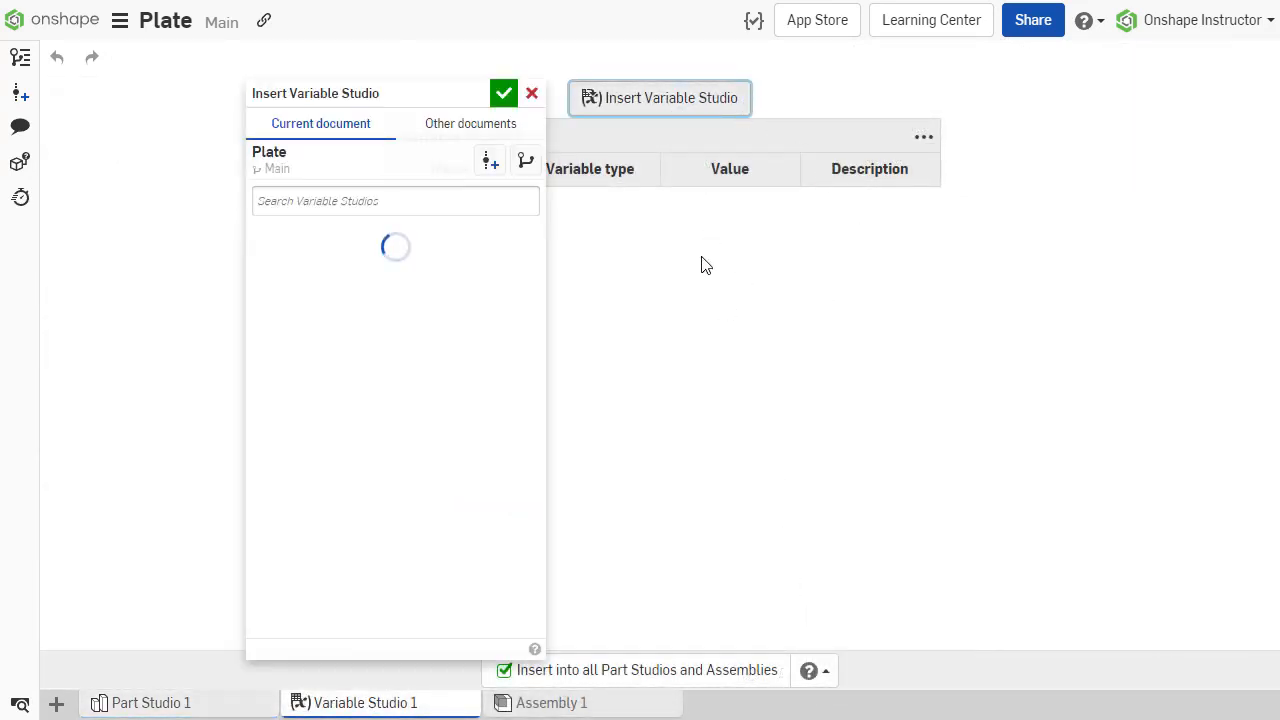
left_click(505, 127)
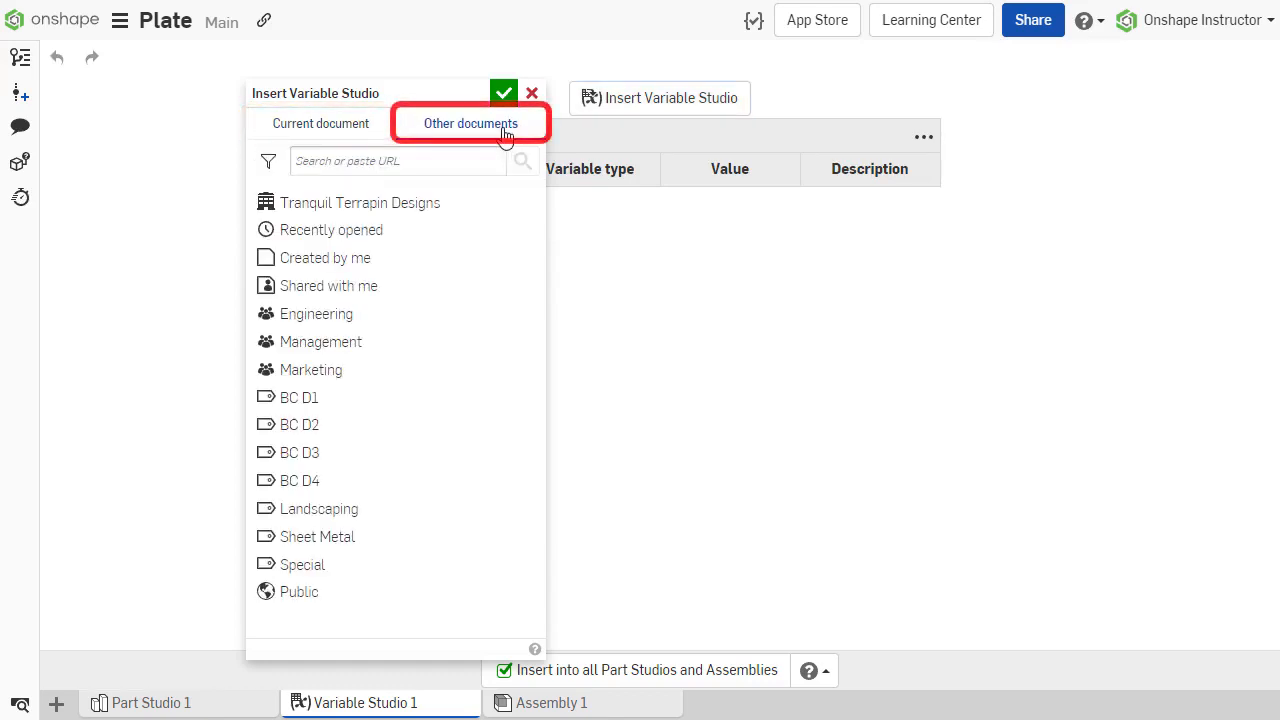
left_click(400, 206)
scroll(457, 397, "down", 3)
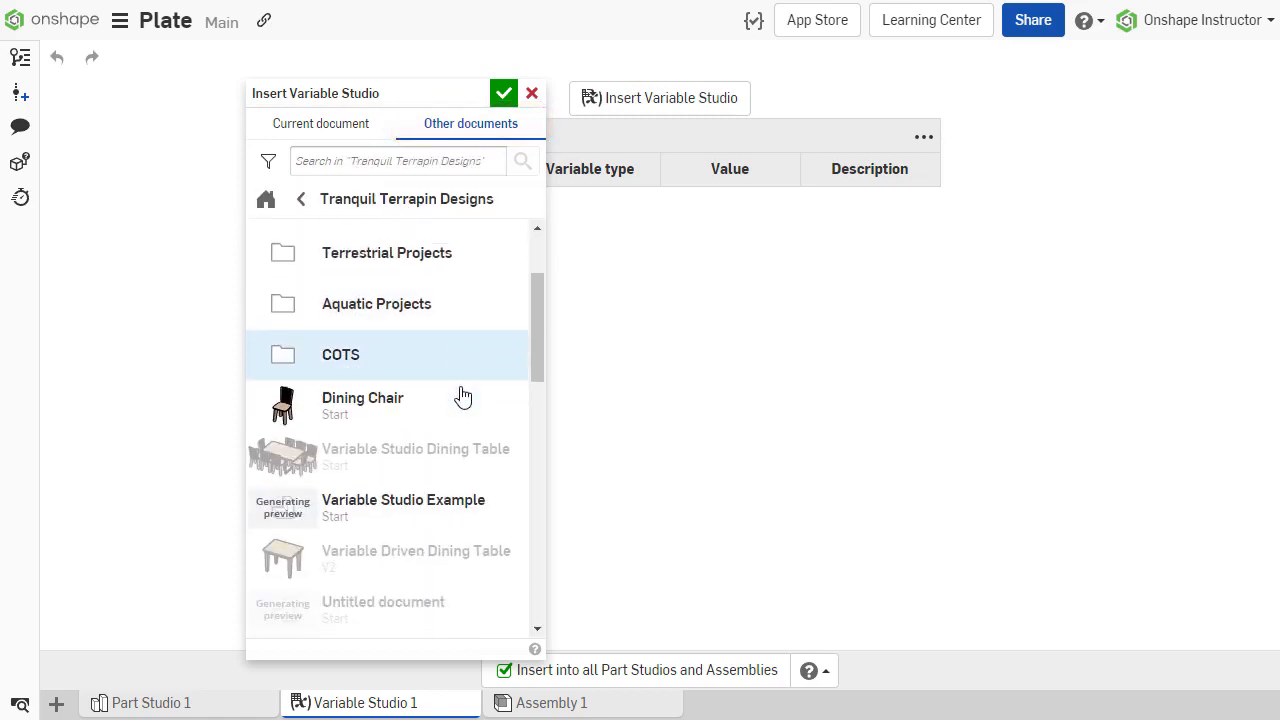
left_click(457, 457)
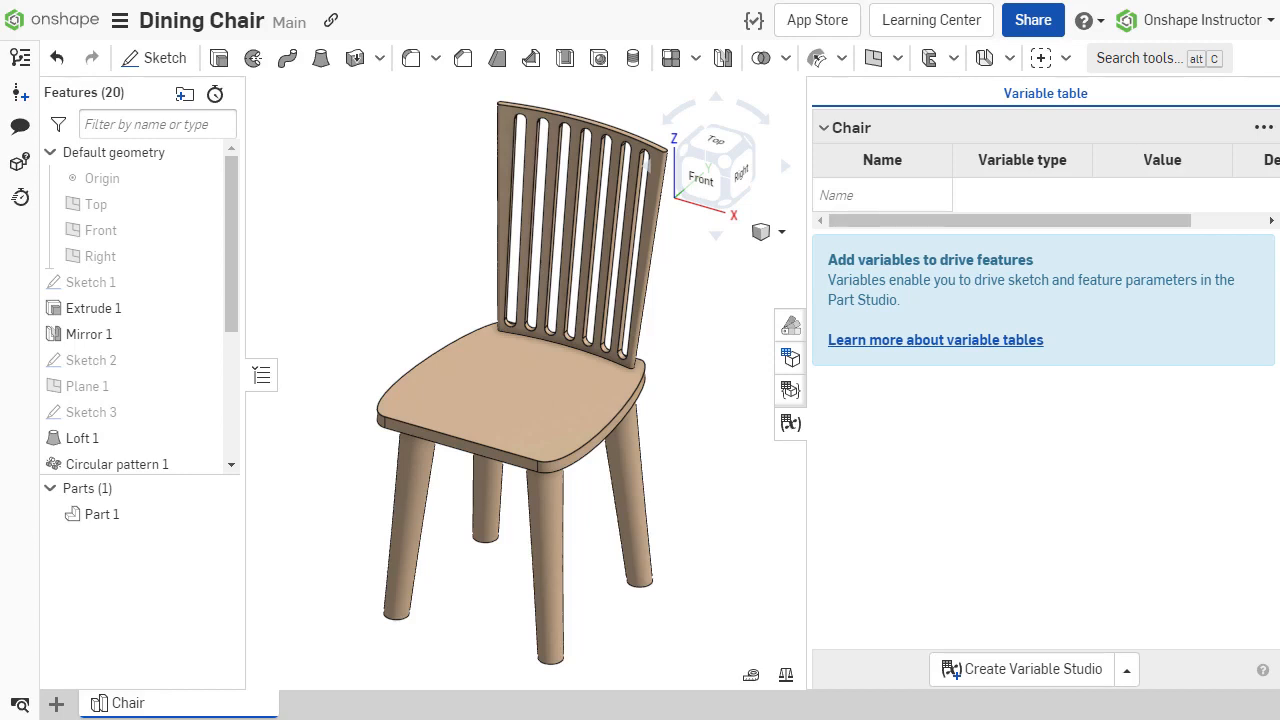
Step: Insert Variable Studio 1 from V1 of Variable Studio Dining Table into the Dining Chair document's Chair Part Studio and open its version update
left_click(1130, 674)
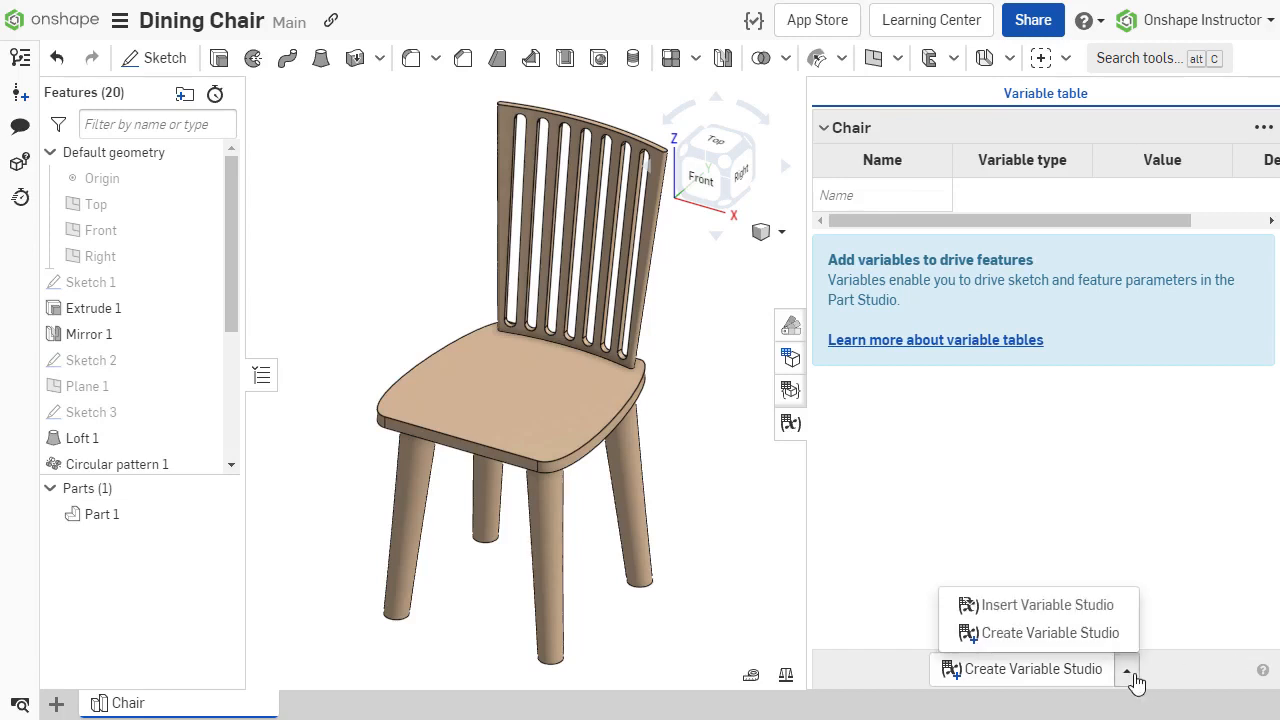
left_click(1127, 607)
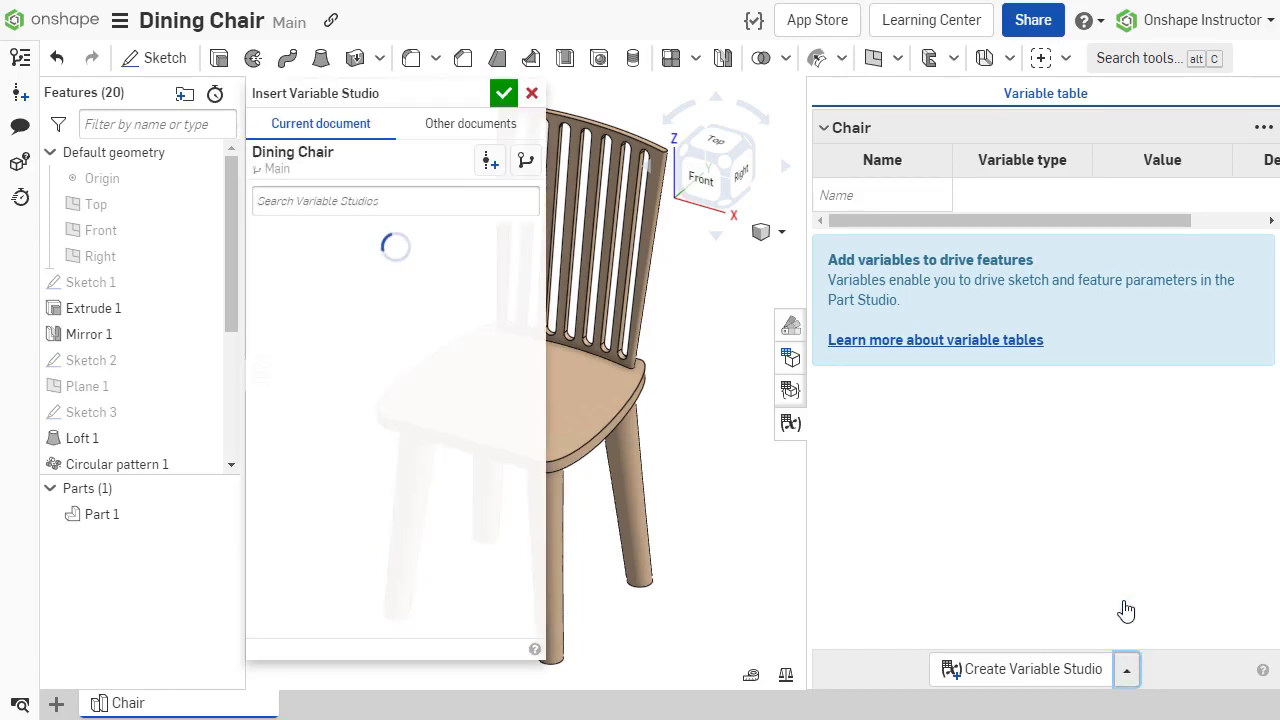
left_click(455, 122)
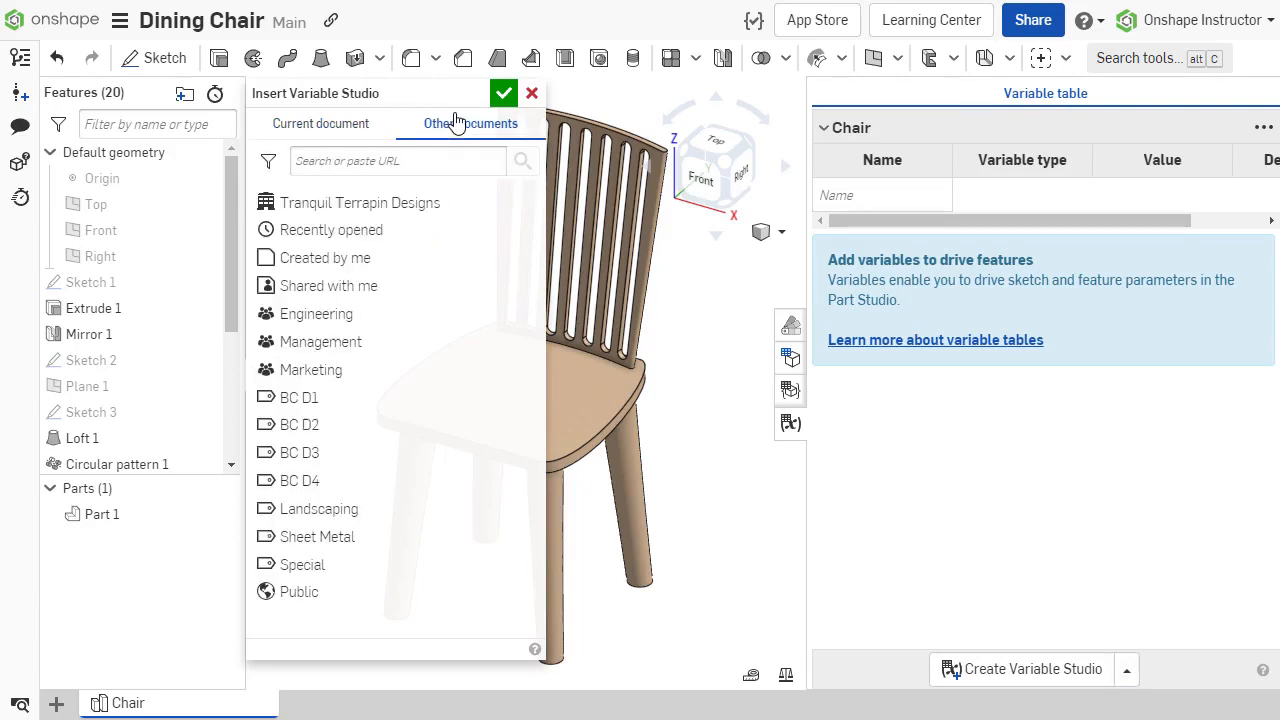
left_click(397, 206)
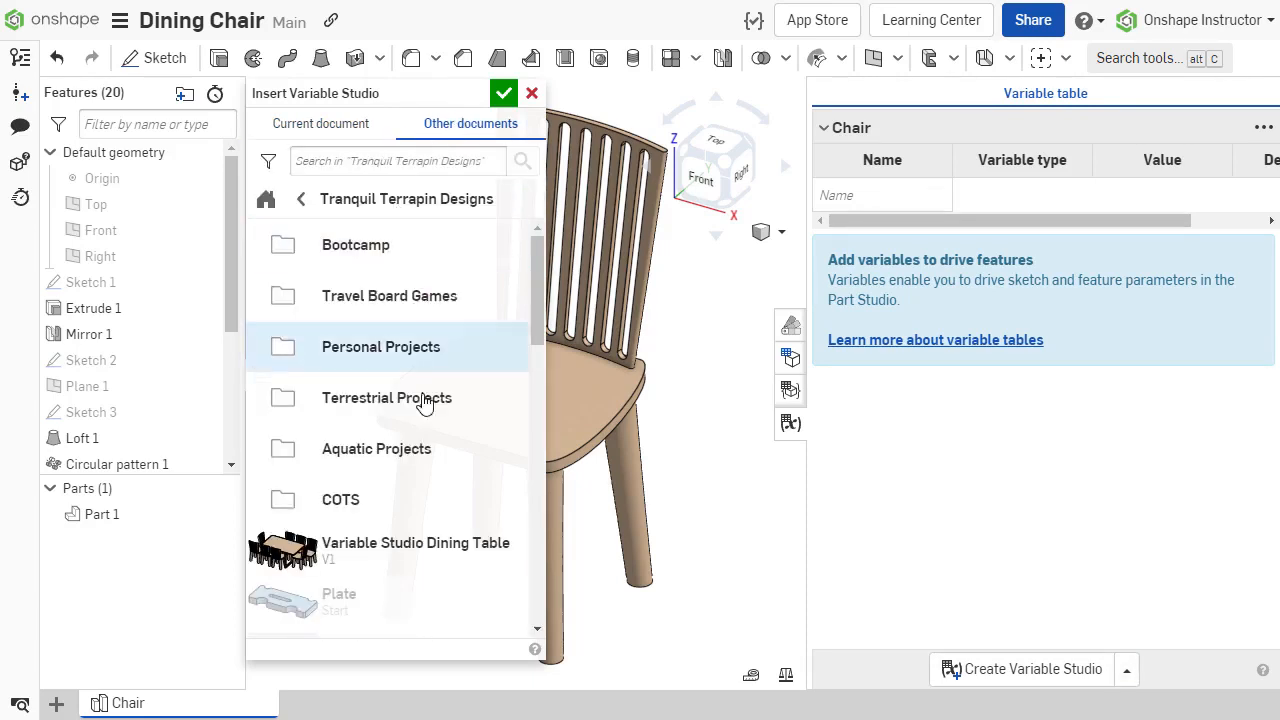
left_click(420, 548)
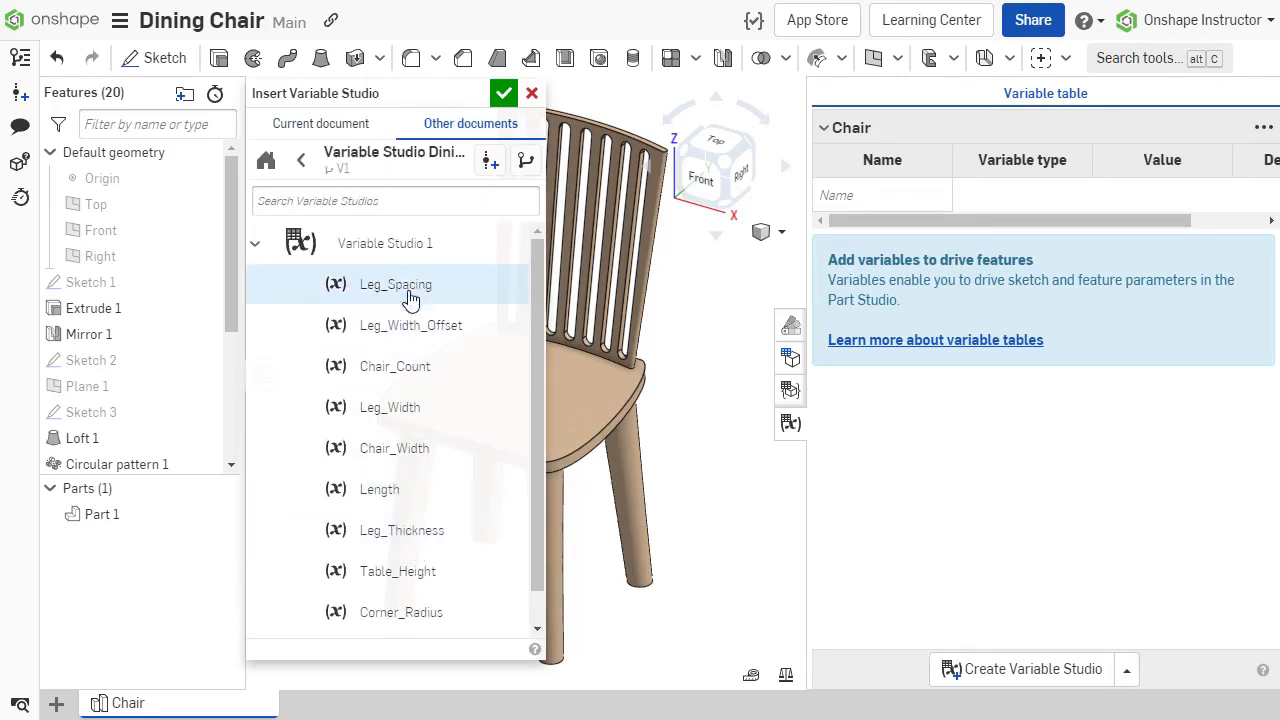
left_click(420, 250)
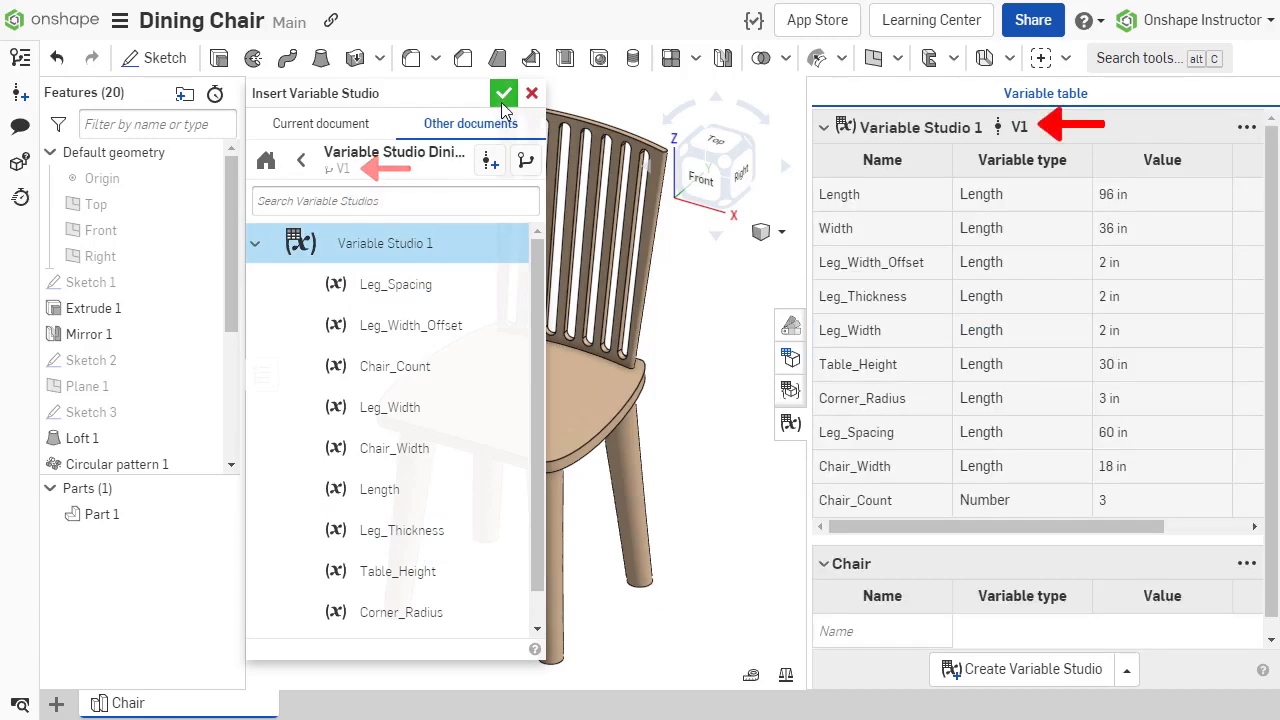
left_click(503, 96)
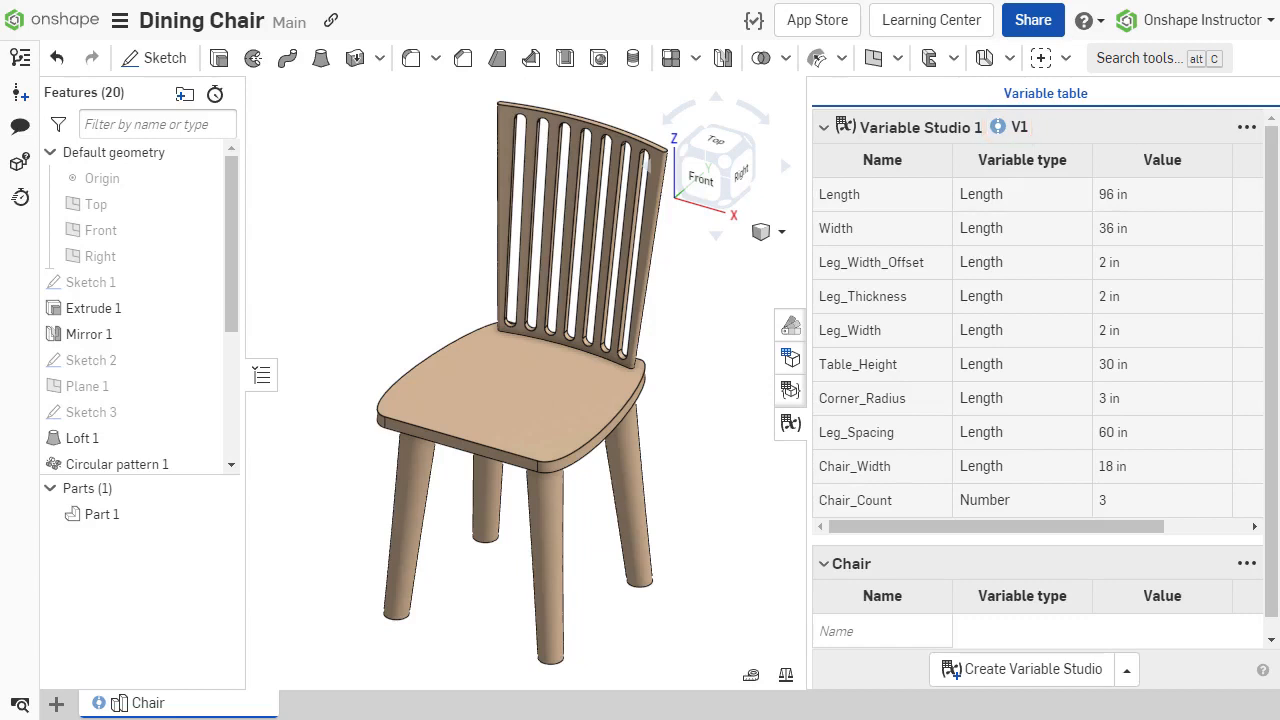
left_click(998, 127)
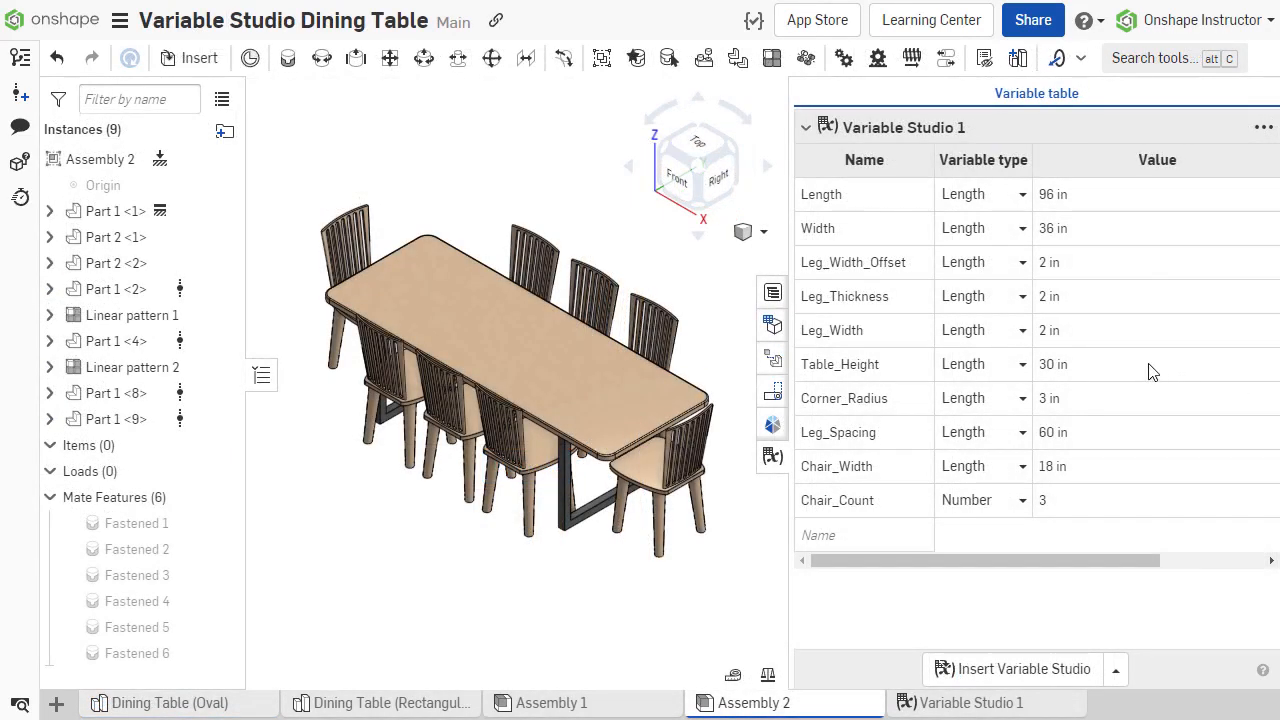
Step: In Assembly 2 of Variable Studio Dining Table, set the Table_Height variable to 42 in and create a new document version
left_click(1150, 372)
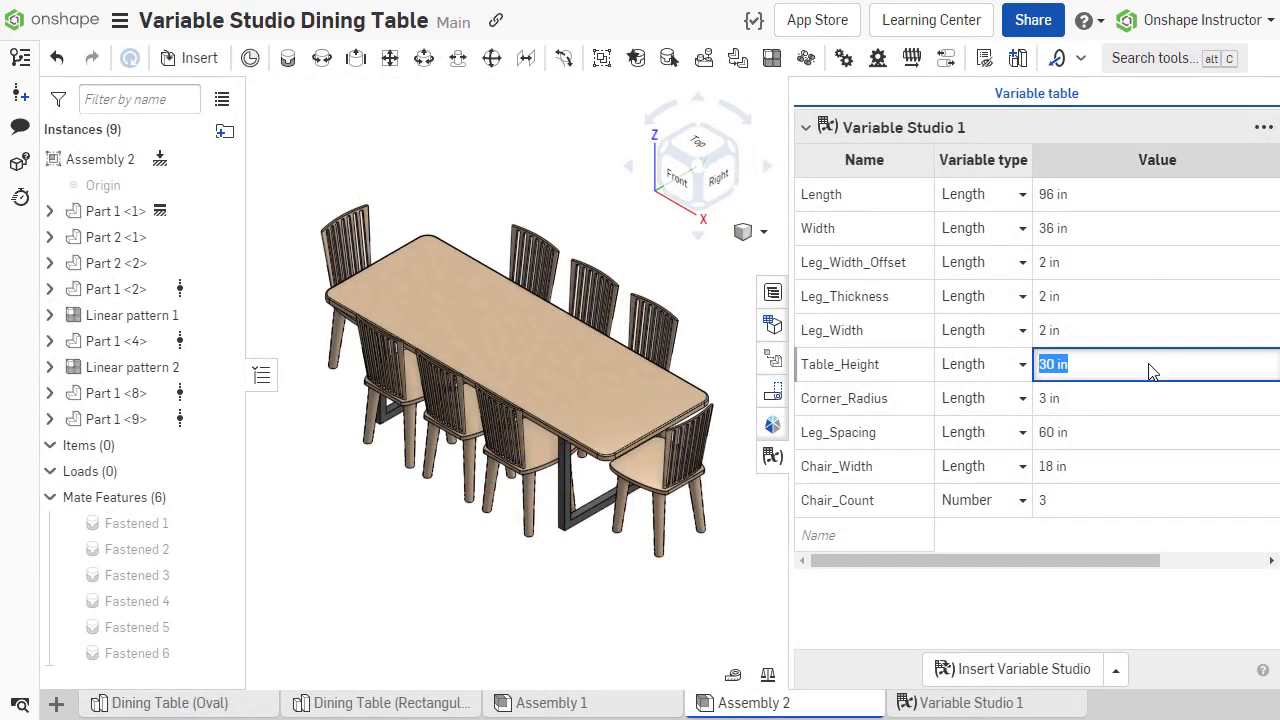
type("42")
key("Return")
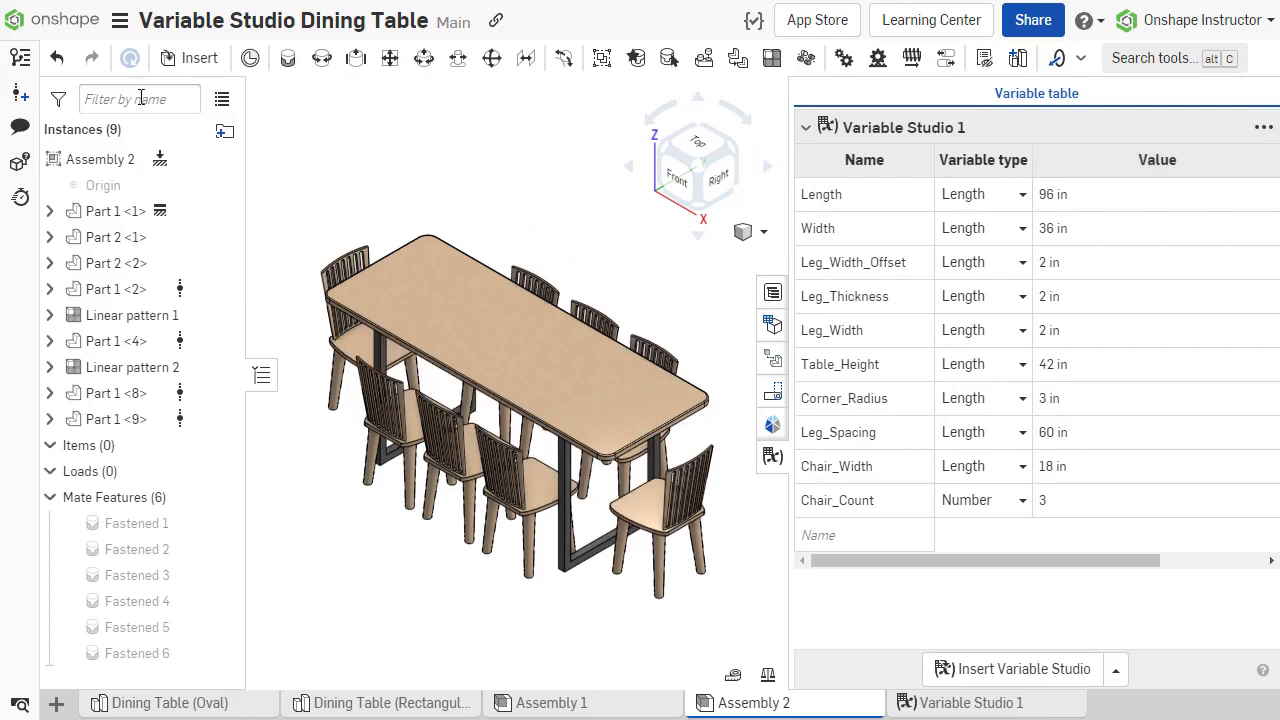
left_click(20, 95)
left_click(758, 318)
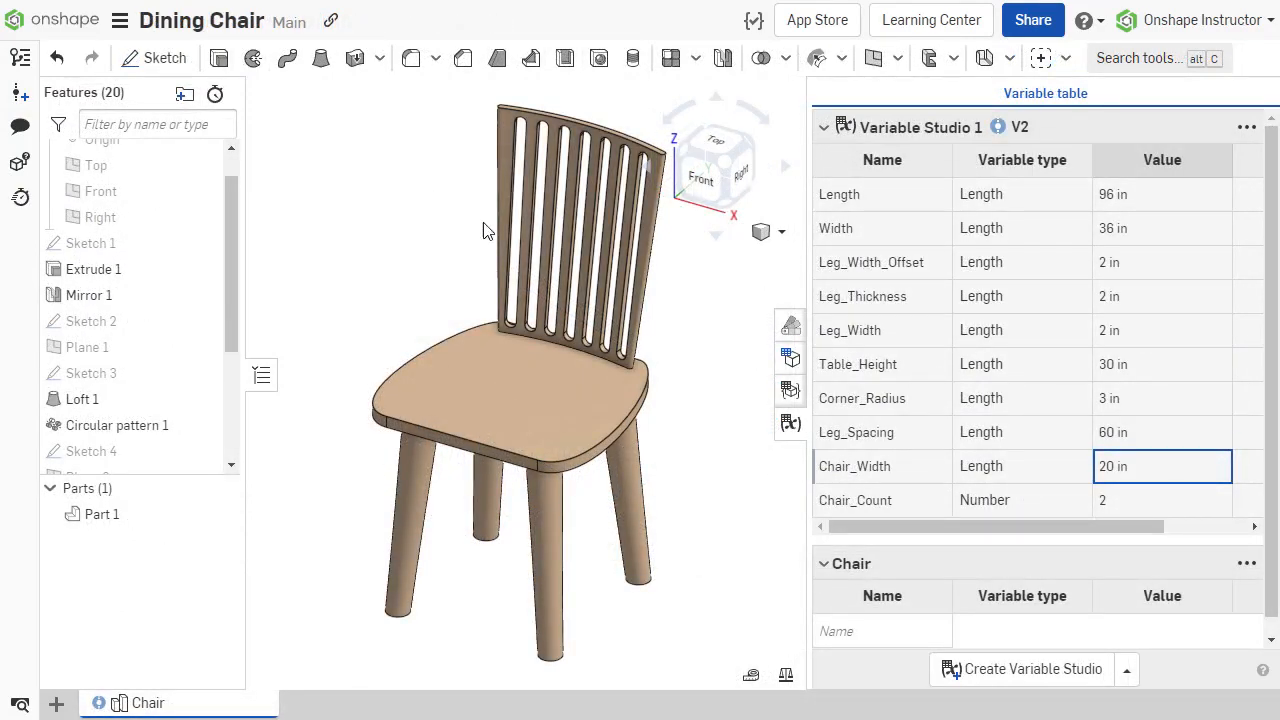
Step: In the Dining Chair document, update the Variable Studio Dining Table reference to V3 and close the Reference manager
left_click(998, 128)
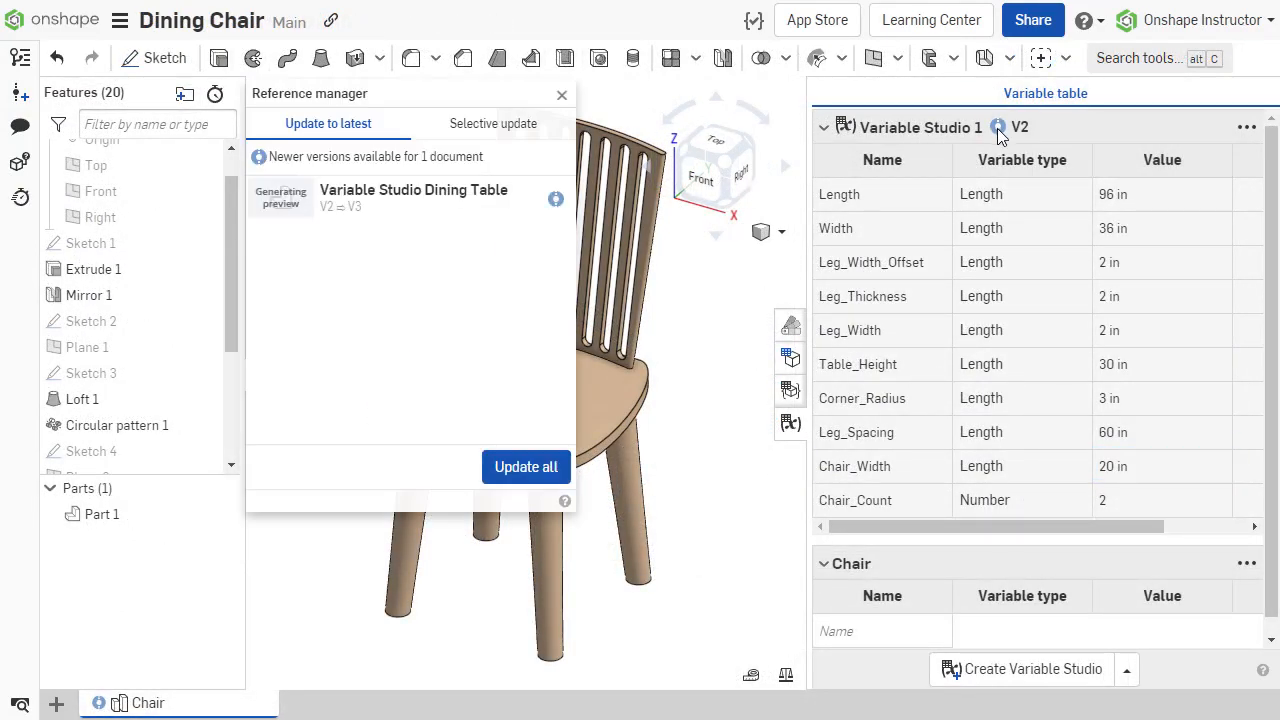
left_click(554, 484)
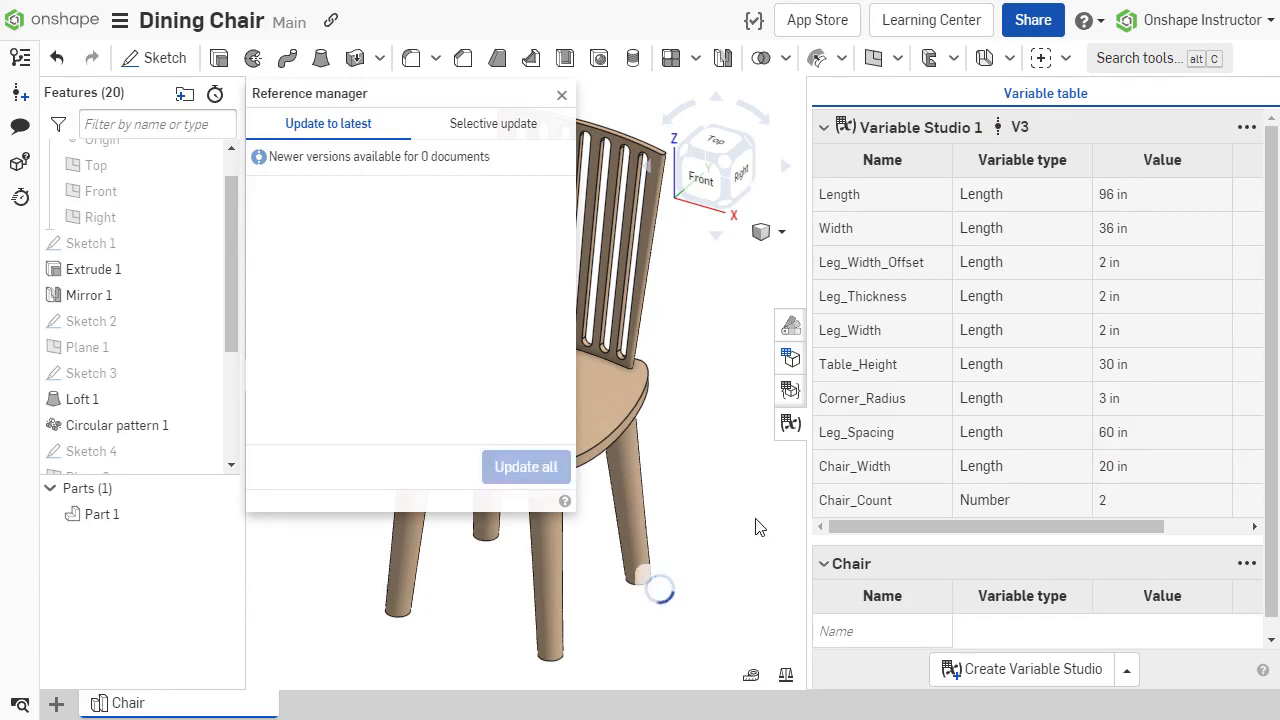
left_click(561, 94)
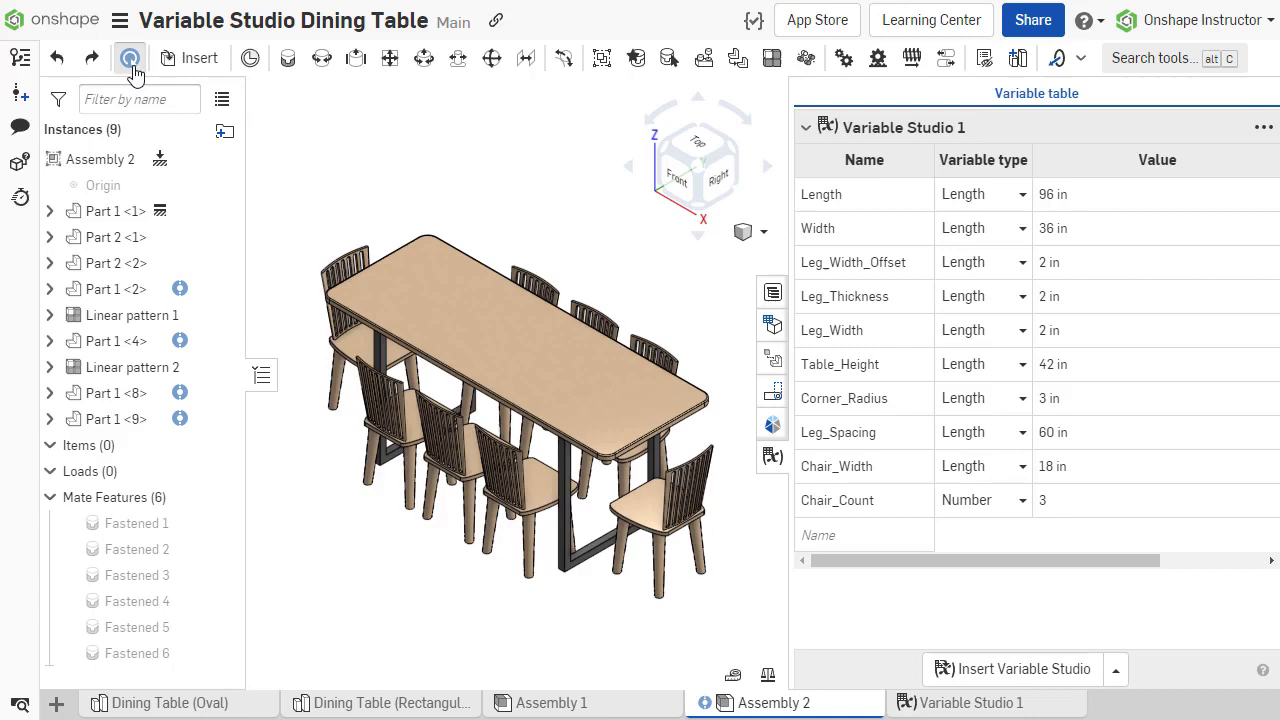
Step: In Assembly 2 of Variable Studio Dining Table, update the Dining Chair reference to V2 and set the Length variable to 84
left_click(130, 60)
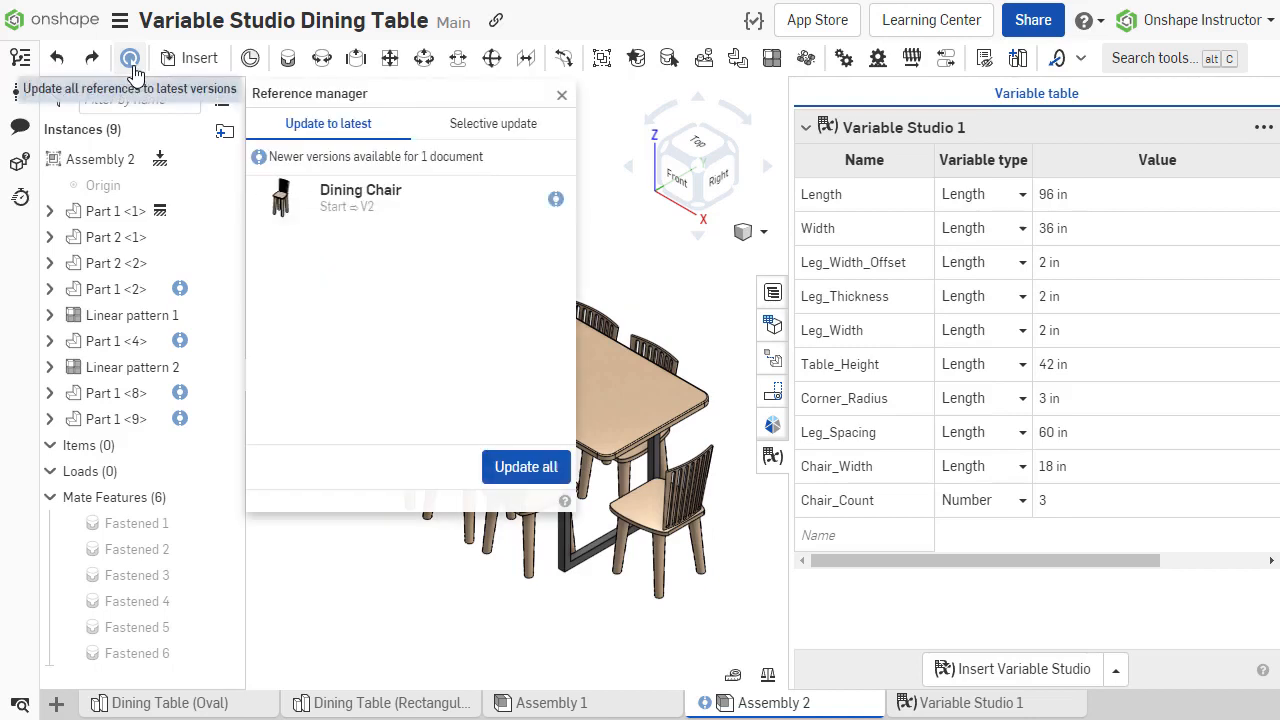
left_click(540, 474)
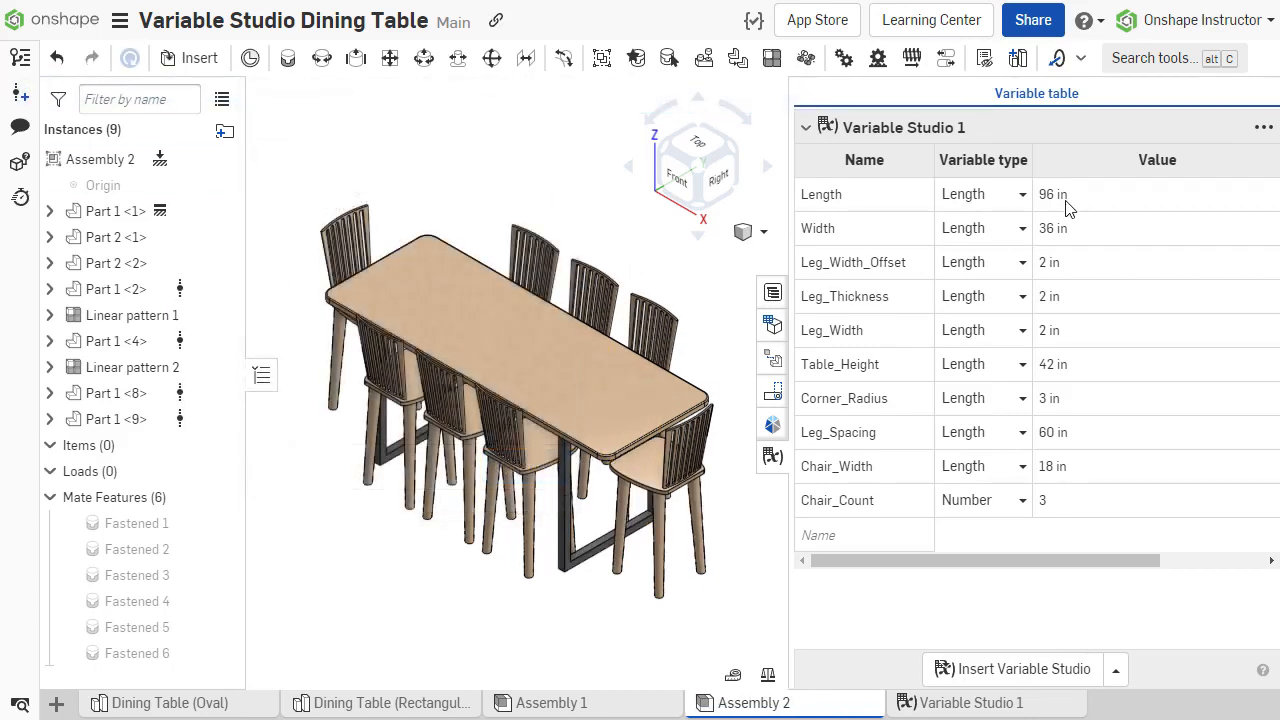
left_click(1066, 200)
type("84")
key("Return")
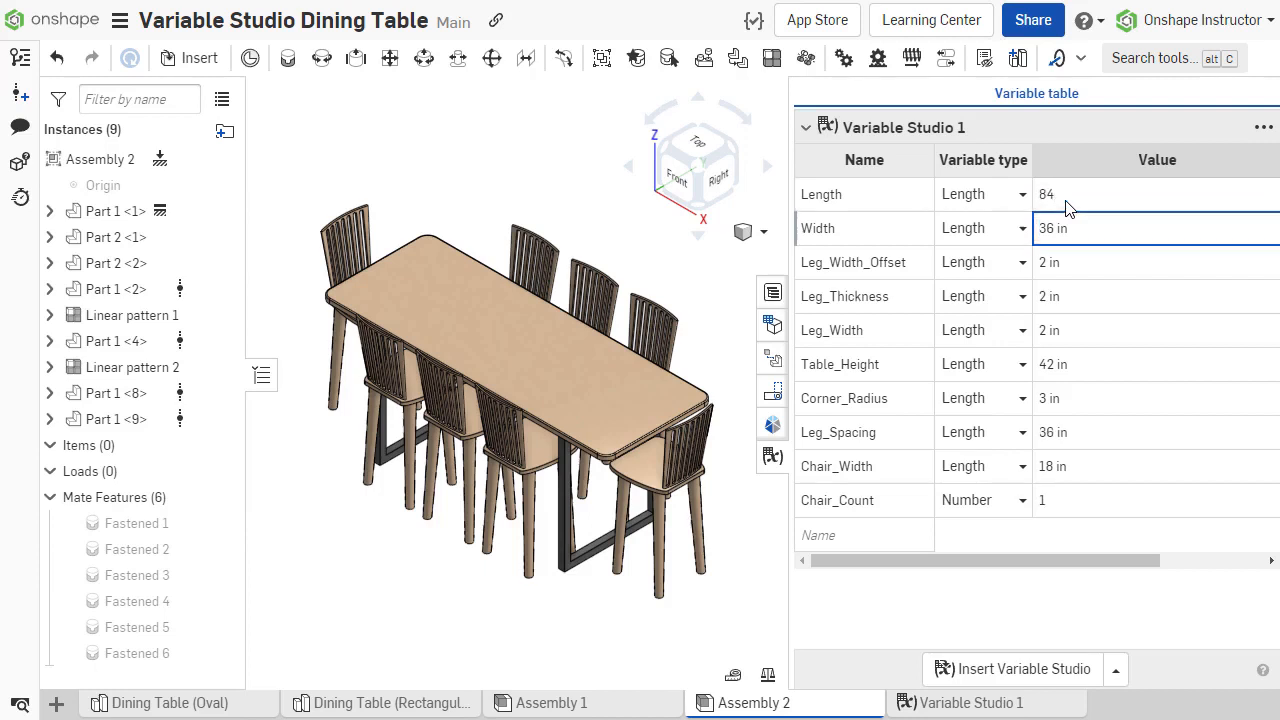